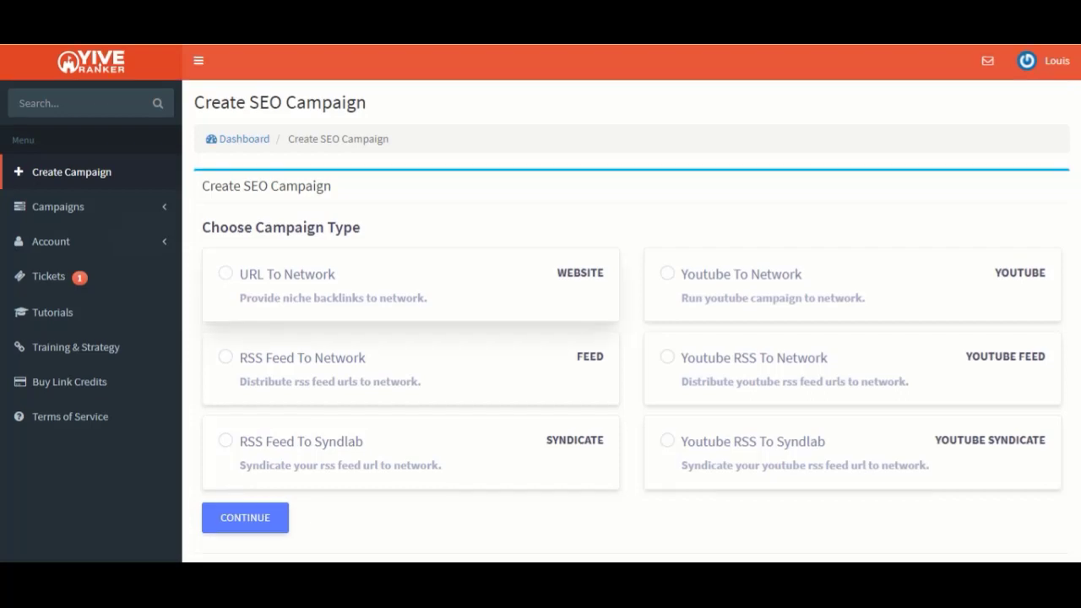
Choose URL To Network as the campaign type and continue to its creation form
{"action": "scroll", "coordinate": [540, 338], "scroll_direction": "down", "scroll_amount": 1}
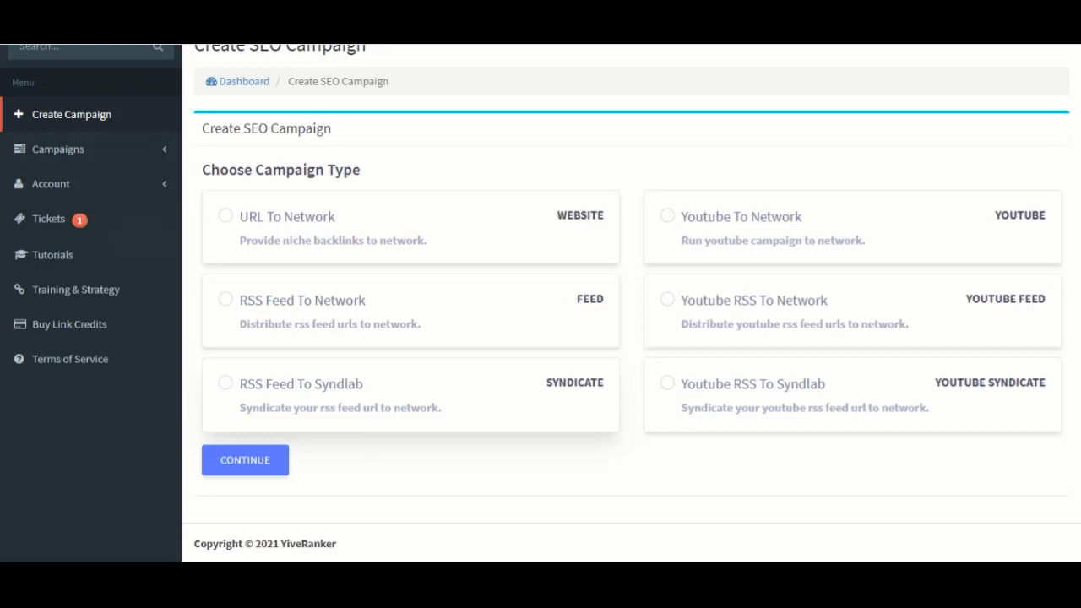
{"action": "scroll", "coordinate": [410, 384], "scroll_direction": "up", "scroll_amount": 1}
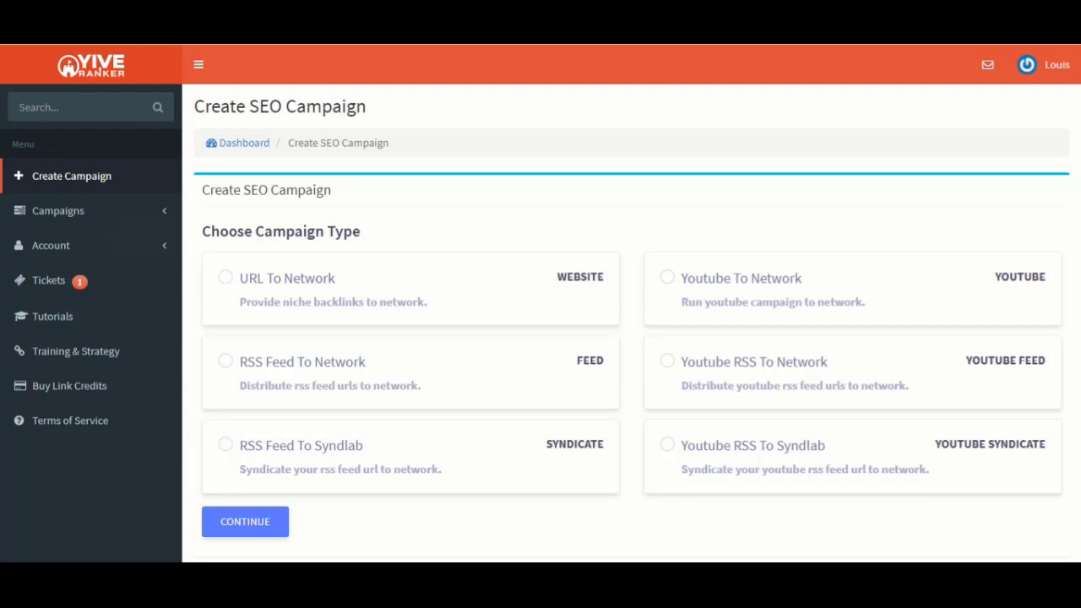
{"action": "left_click", "coordinate": [225, 277]}
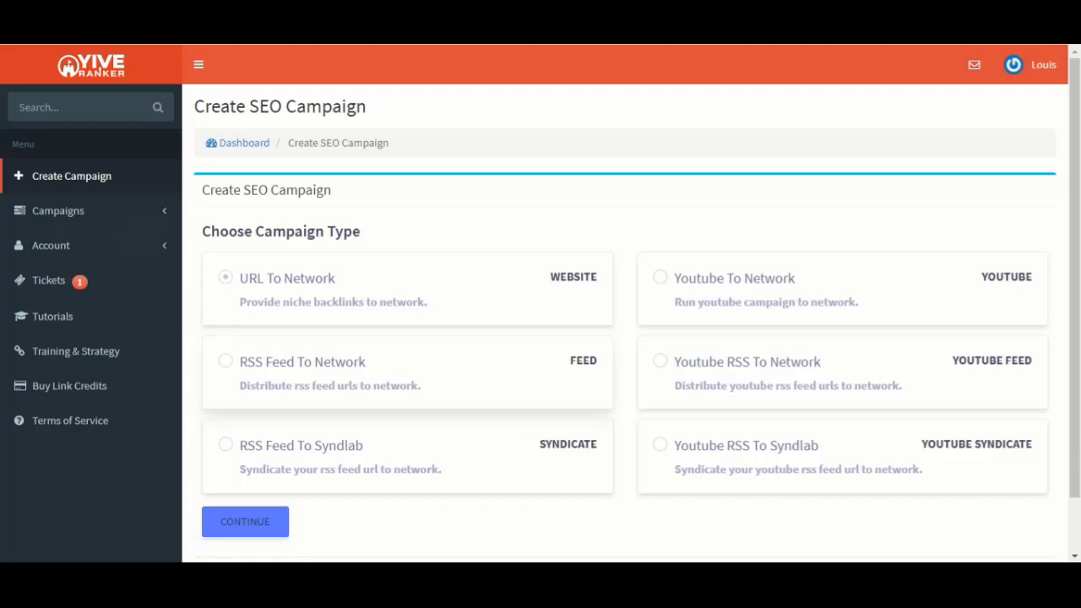
{"action": "left_click", "coordinate": [245, 521]}
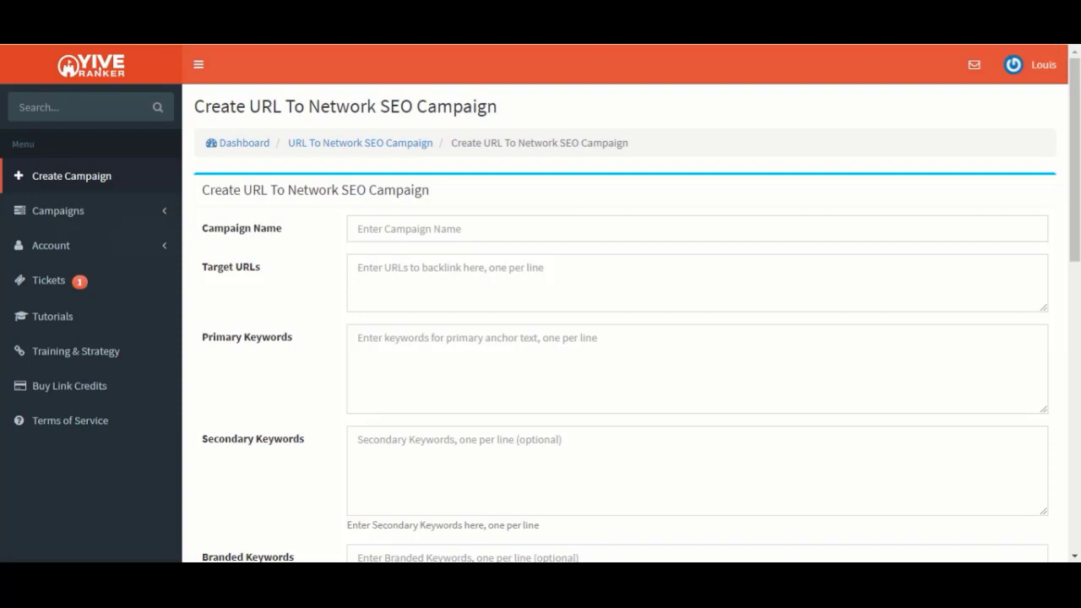
Examine the campaign form's name, target URL and keyword fields down to the category and strategy sections
{"action": "scroll", "coordinate": [625, 338], "scroll_direction": "down", "scroll_amount": 1}
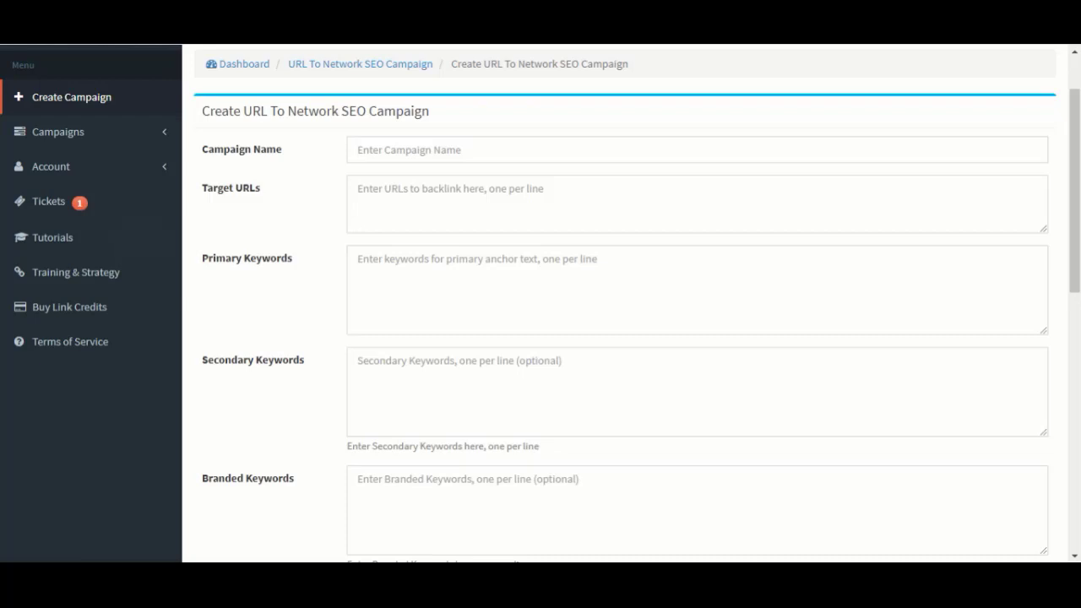
{"action": "scroll", "coordinate": [625, 337], "scroll_direction": "down", "scroll_amount": 2}
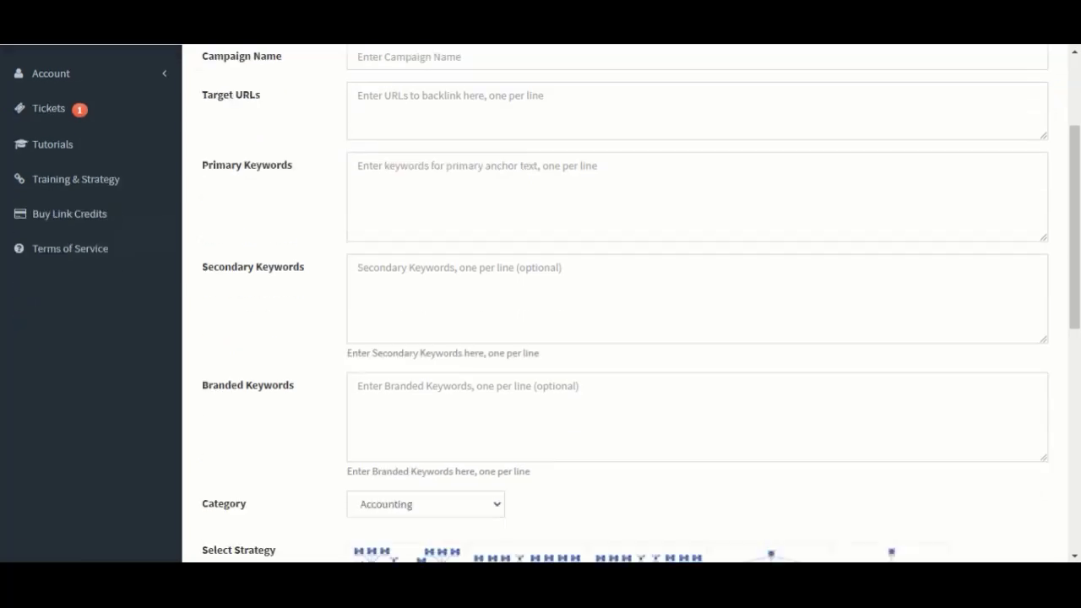
{"action": "scroll", "coordinate": [625, 338], "scroll_direction": "up", "scroll_amount": 1}
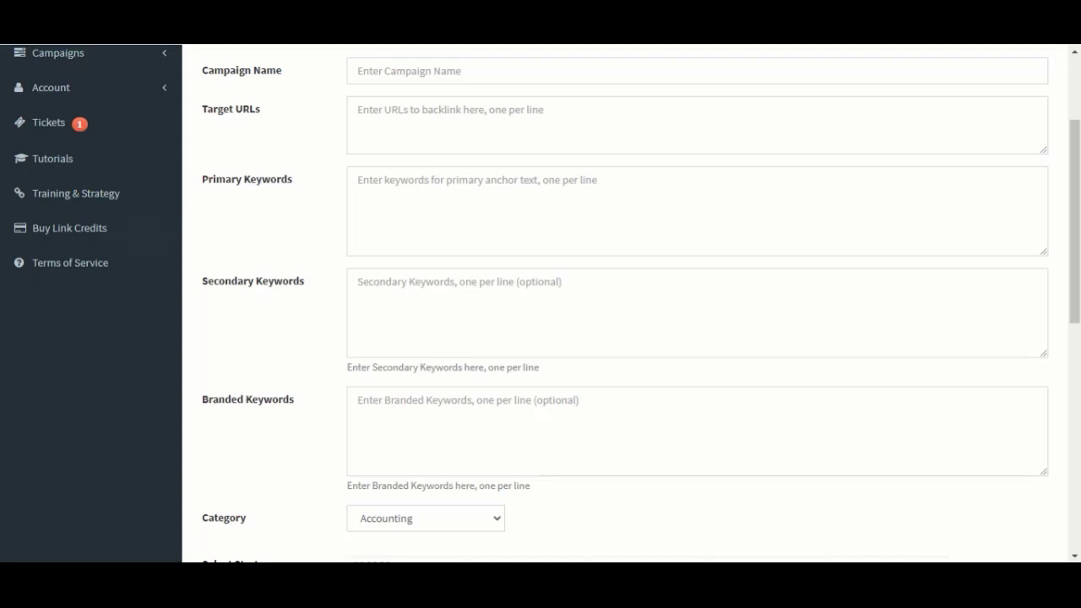
{"action": "scroll", "coordinate": [624, 338], "scroll_direction": "down", "scroll_amount": 1}
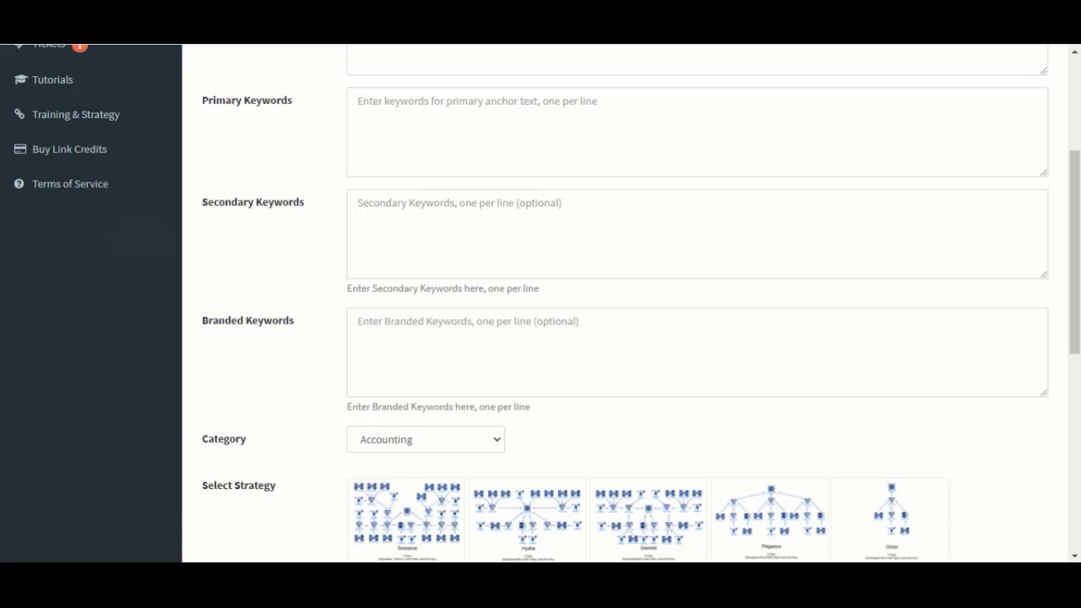
{"action": "scroll", "coordinate": [625, 338], "scroll_direction": "down", "scroll_amount": 1}
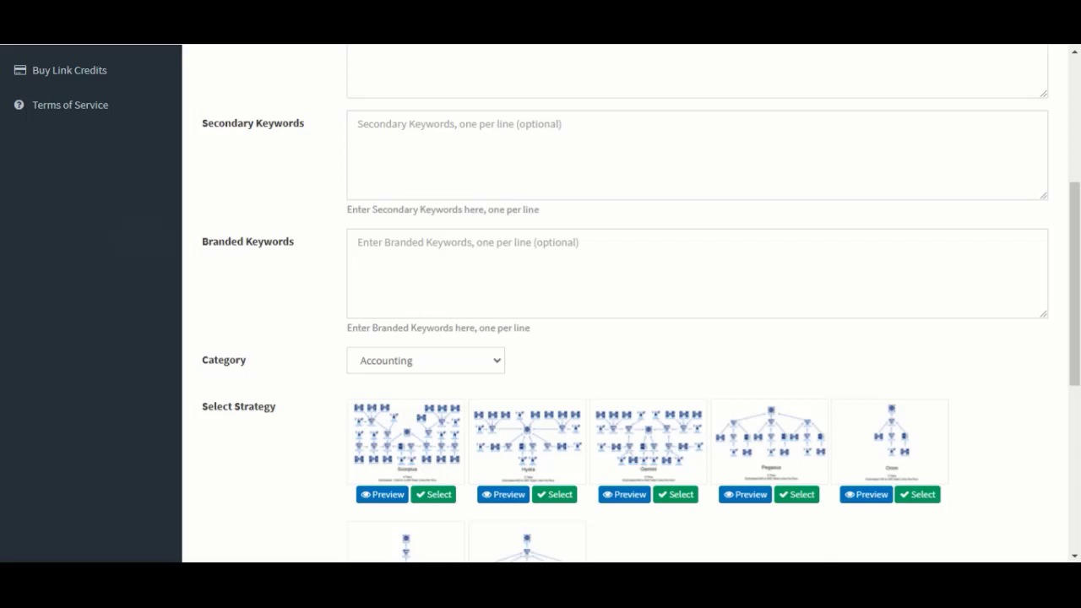
{"action": "scroll", "coordinate": [625, 304], "scroll_direction": "up", "scroll_amount": 1}
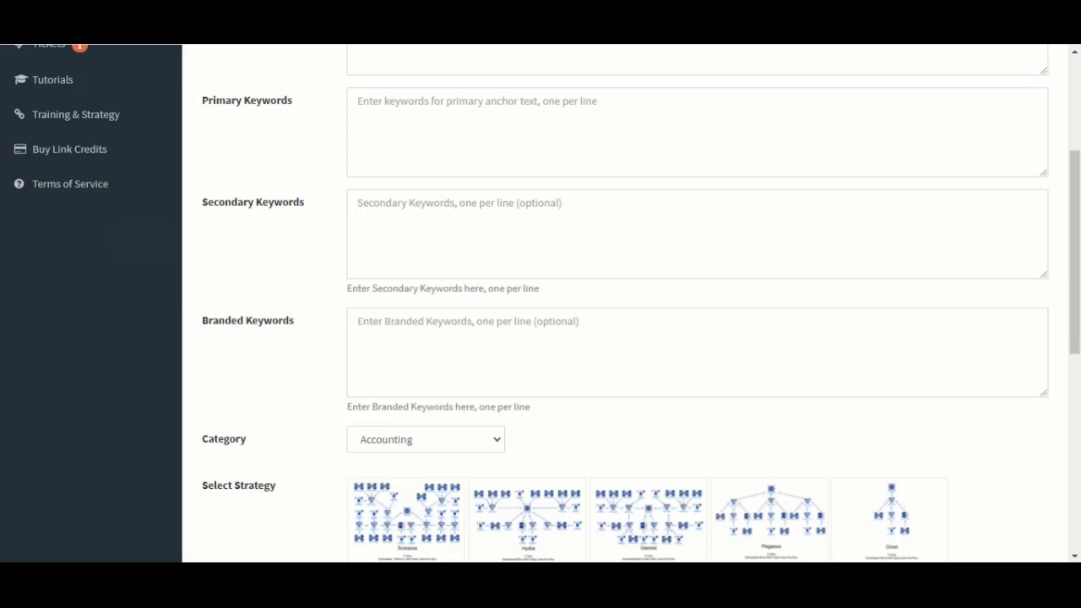
{"action": "scroll", "coordinate": [625, 304], "scroll_direction": "down", "scroll_amount": 3}
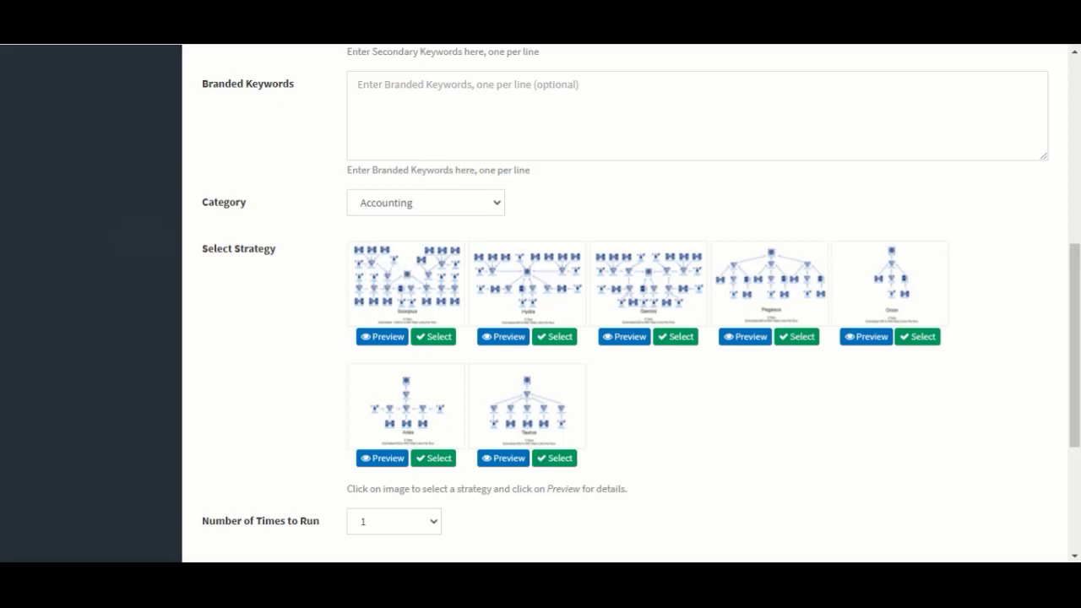
Look through the full list of available campaign categories without choosing a different one
{"action": "left_click", "coordinate": [426, 202]}
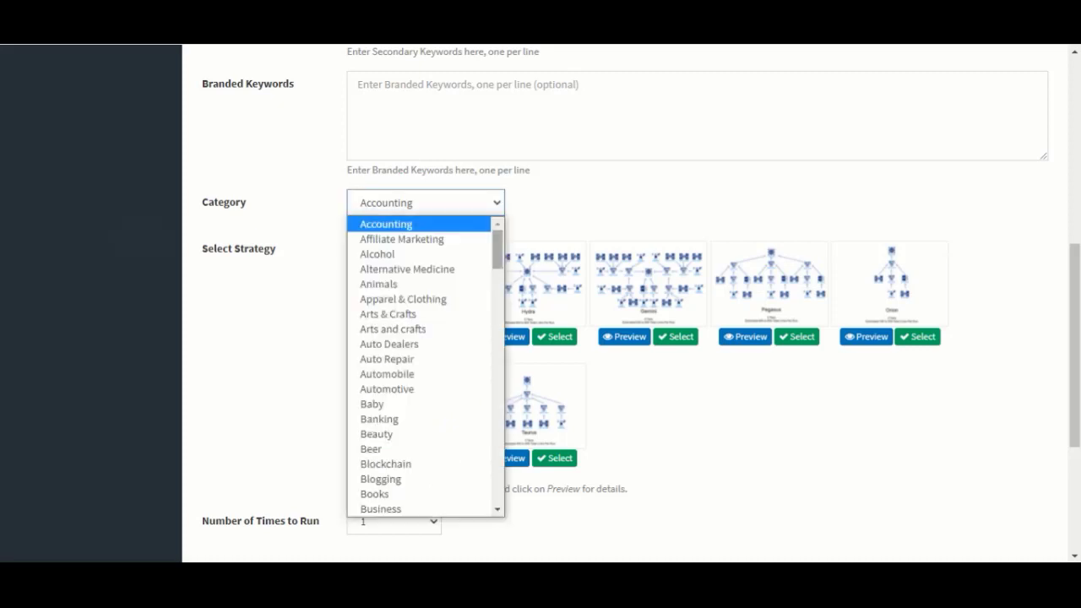
{"action": "scroll", "coordinate": [425, 368], "scroll_direction": "down", "scroll_amount": 5}
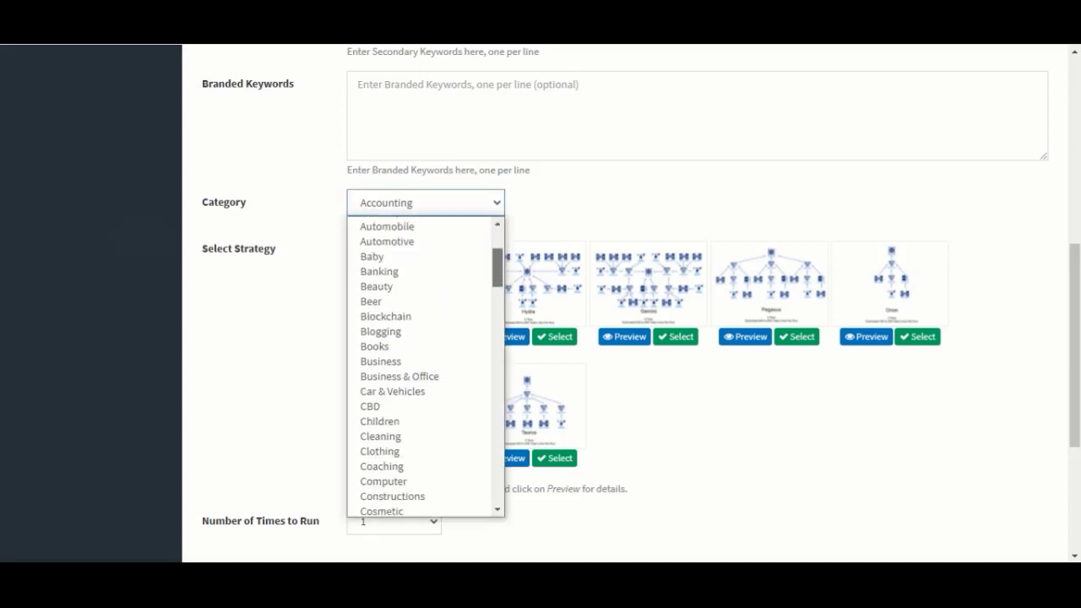
{"action": "scroll", "coordinate": [425, 368], "scroll_direction": "down", "scroll_amount": 15}
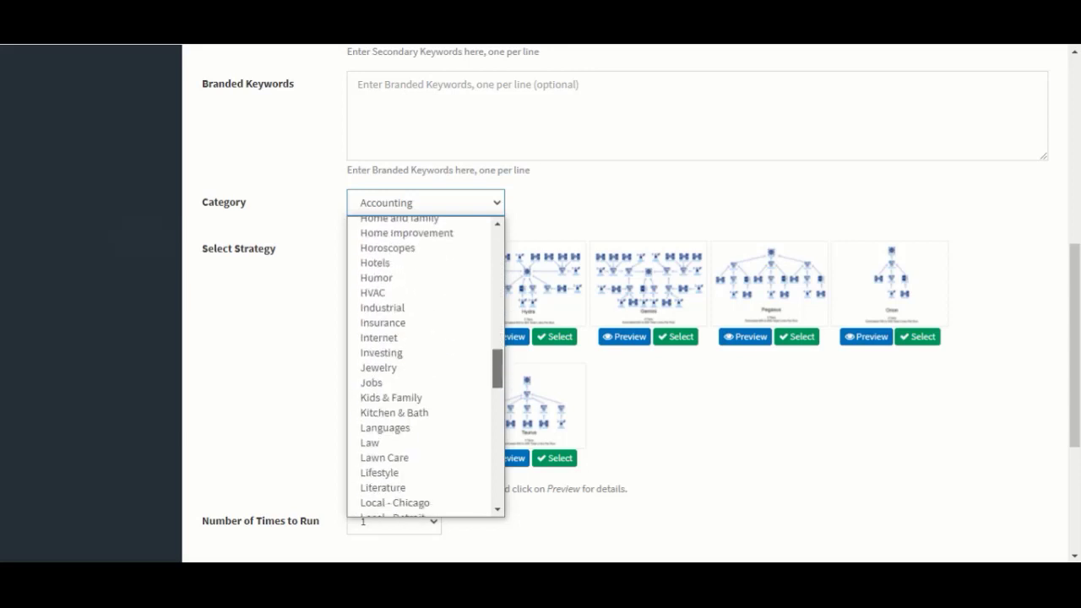
{"action": "scroll", "coordinate": [425, 368], "scroll_direction": "down", "scroll_amount": 15}
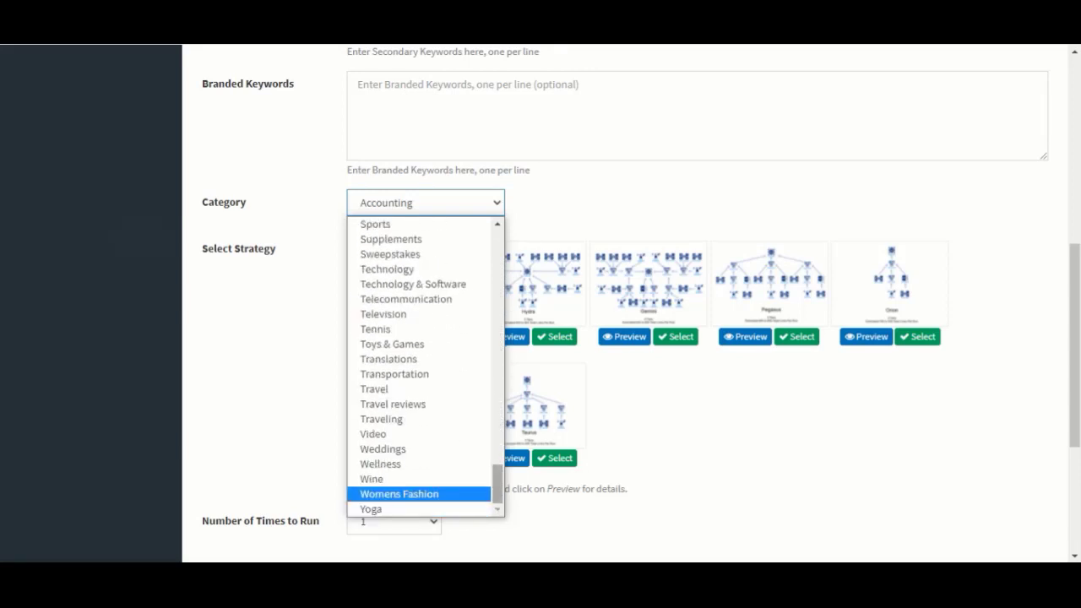
{"action": "scroll", "coordinate": [425, 494], "scroll_direction": "up", "scroll_amount": 2}
{"action": "scroll", "coordinate": [425, 368], "scroll_direction": "up", "scroll_amount": 6}
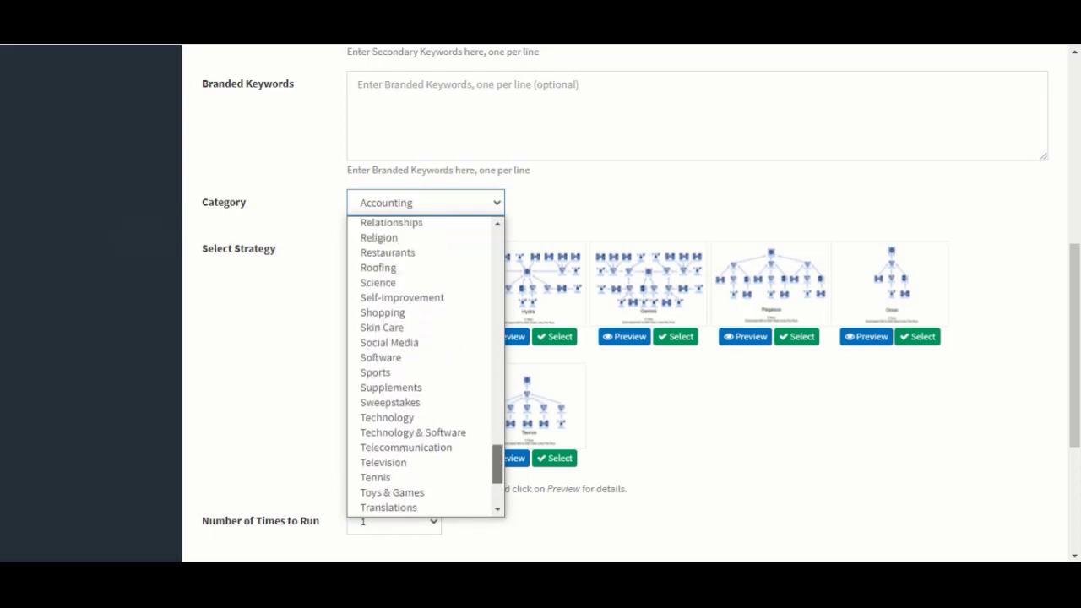
{"action": "scroll", "coordinate": [426, 368], "scroll_direction": "up", "scroll_amount": 7}
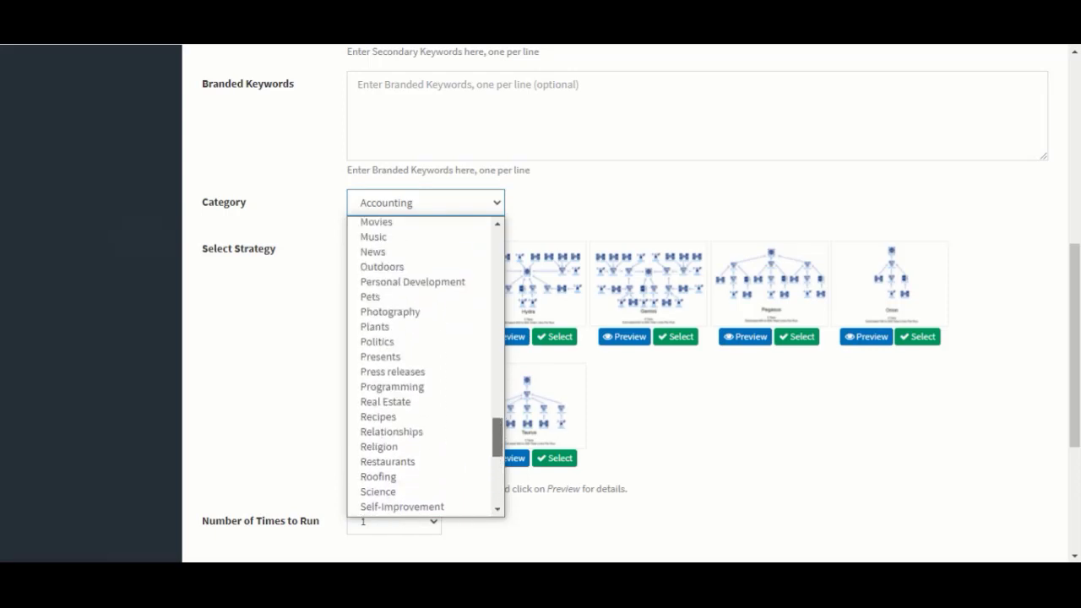
{"action": "scroll", "coordinate": [418, 394], "scroll_direction": "up", "scroll_amount": 8}
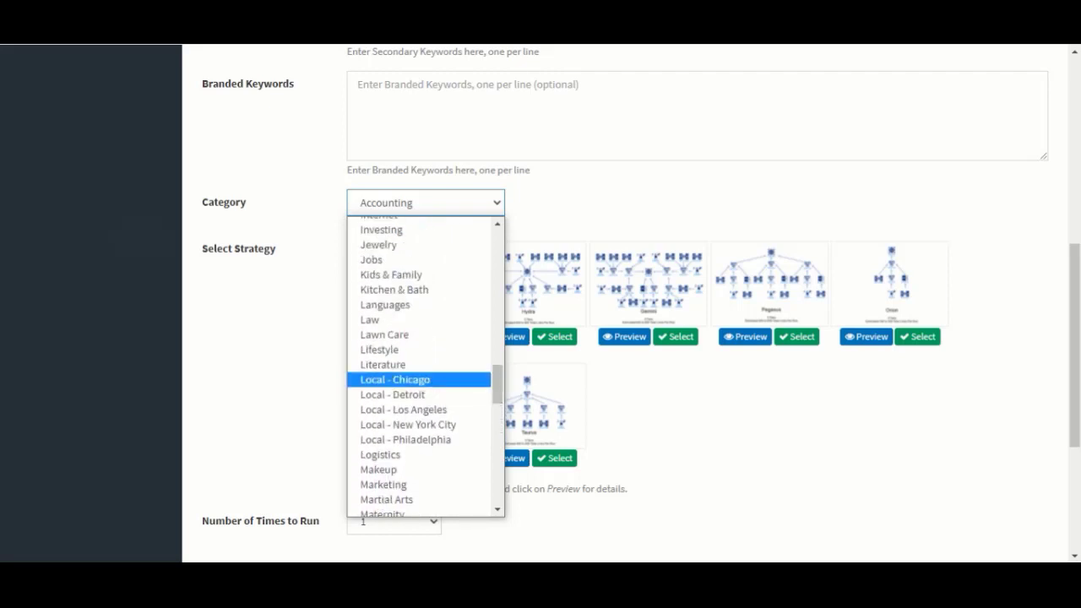
{"action": "scroll", "coordinate": [418, 389], "scroll_direction": "up", "scroll_amount": 6}
{"action": "scroll", "coordinate": [418, 388], "scroll_direction": "up", "scroll_amount": 10}
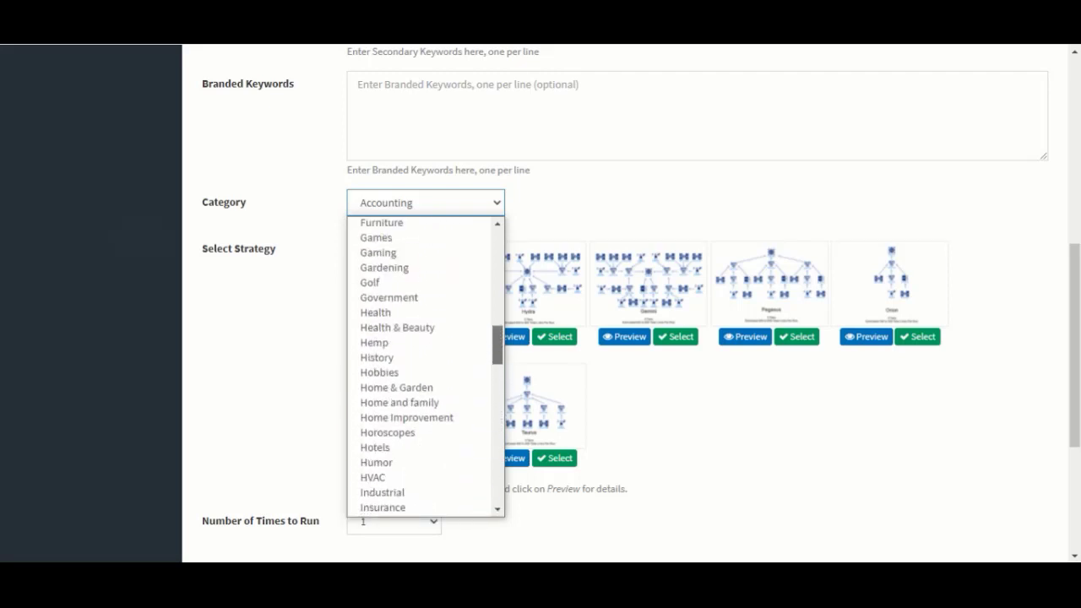
{"action": "scroll", "coordinate": [418, 388], "scroll_direction": "up", "scroll_amount": 6}
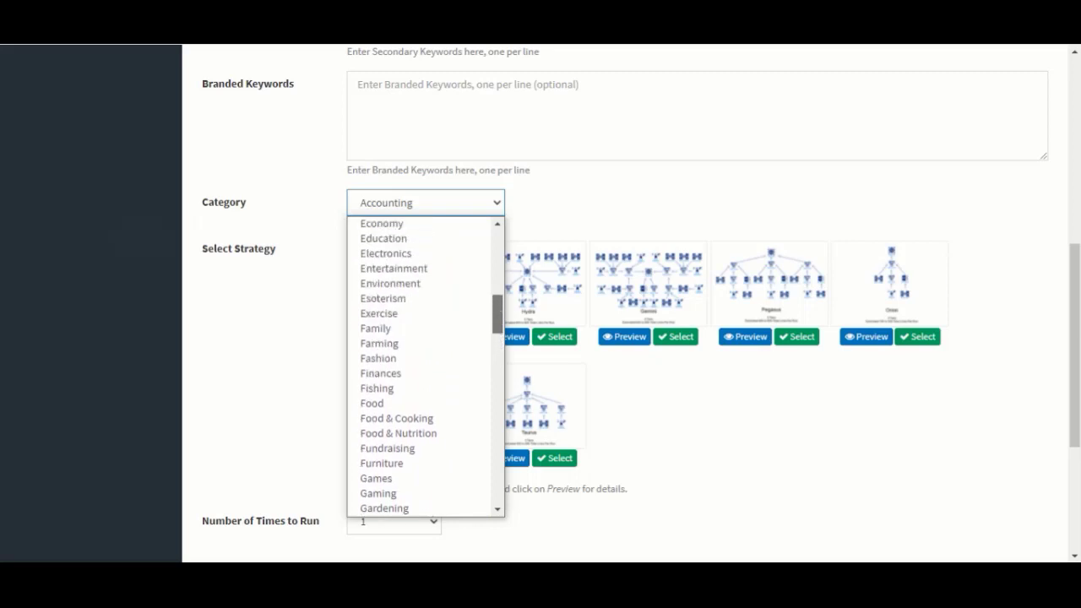
{"action": "scroll", "coordinate": [425, 364], "scroll_direction": "up", "scroll_amount": 4}
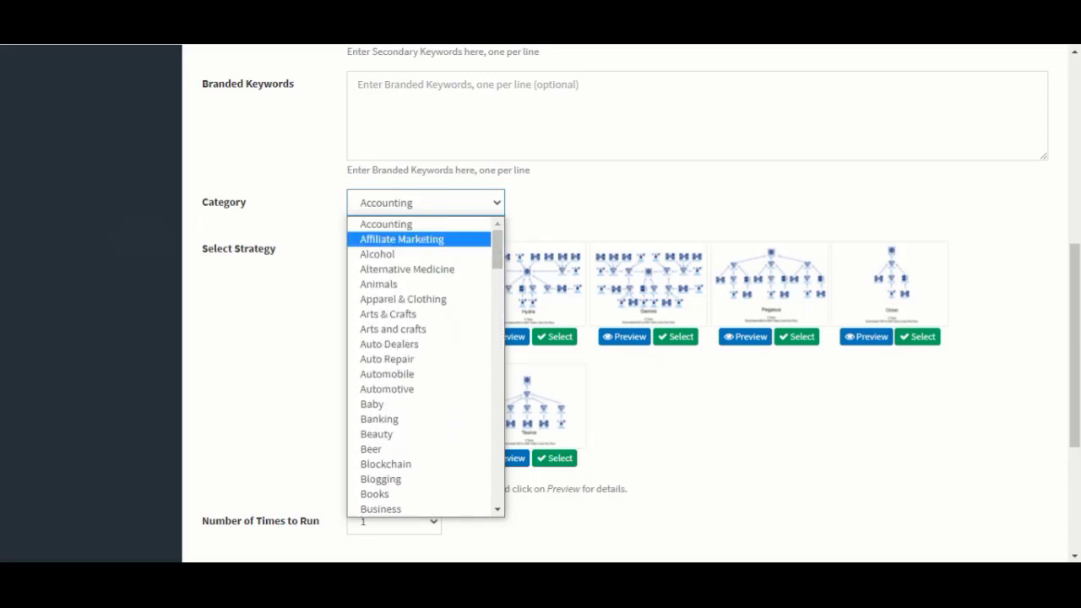
{"action": "key", "text": "Escape"}
Preview the Scorpius strategy's link diagram and select Scorpius as the campaign strategy
{"action": "scroll", "coordinate": [625, 304], "scroll_direction": "down", "scroll_amount": 1}
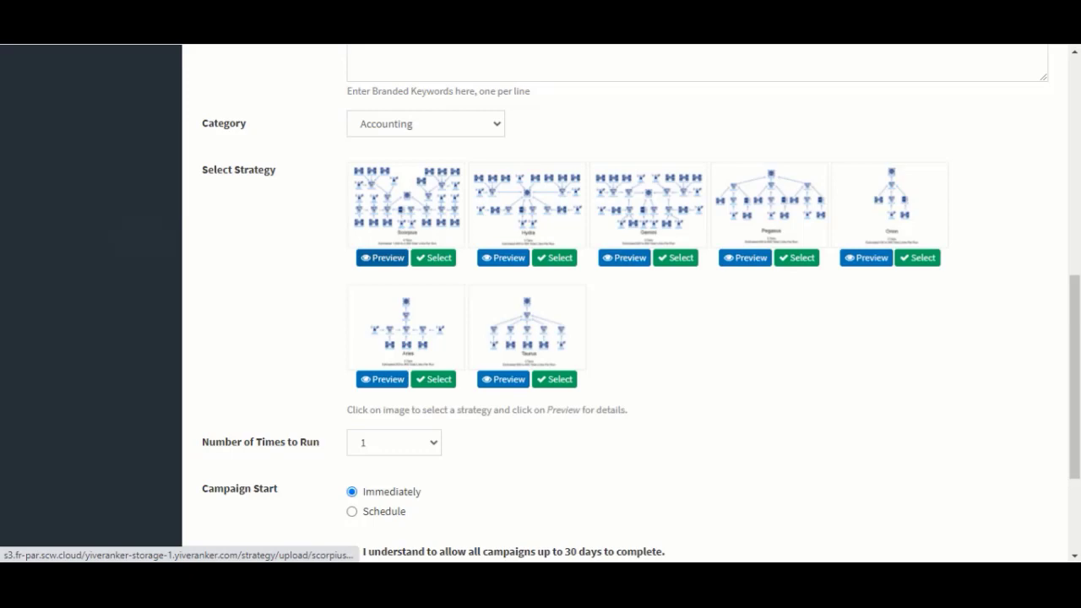
{"action": "left_click", "coordinate": [381, 257]}
{"action": "scroll", "coordinate": [541, 304], "scroll_direction": "down", "scroll_amount": 2}
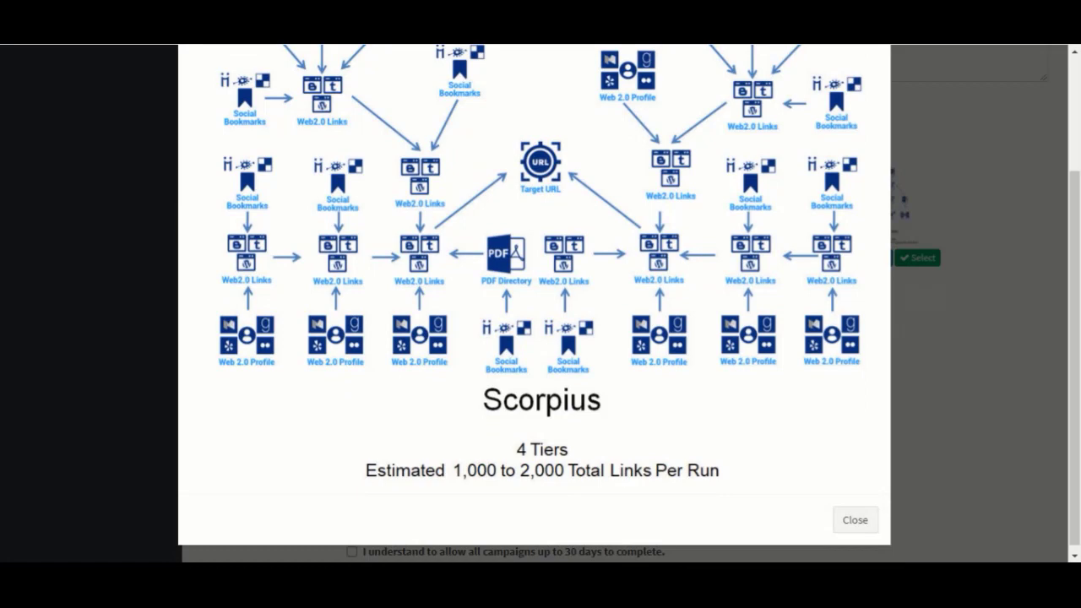
{"action": "scroll", "coordinate": [541, 304], "scroll_direction": "up", "scroll_amount": 1}
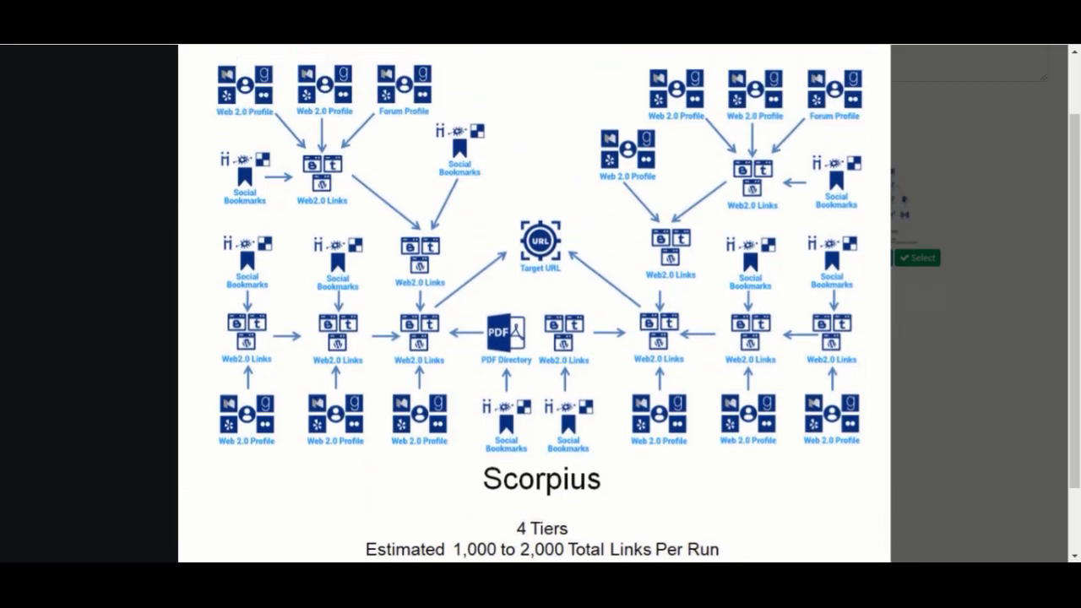
{"action": "key", "text": "Escape"}
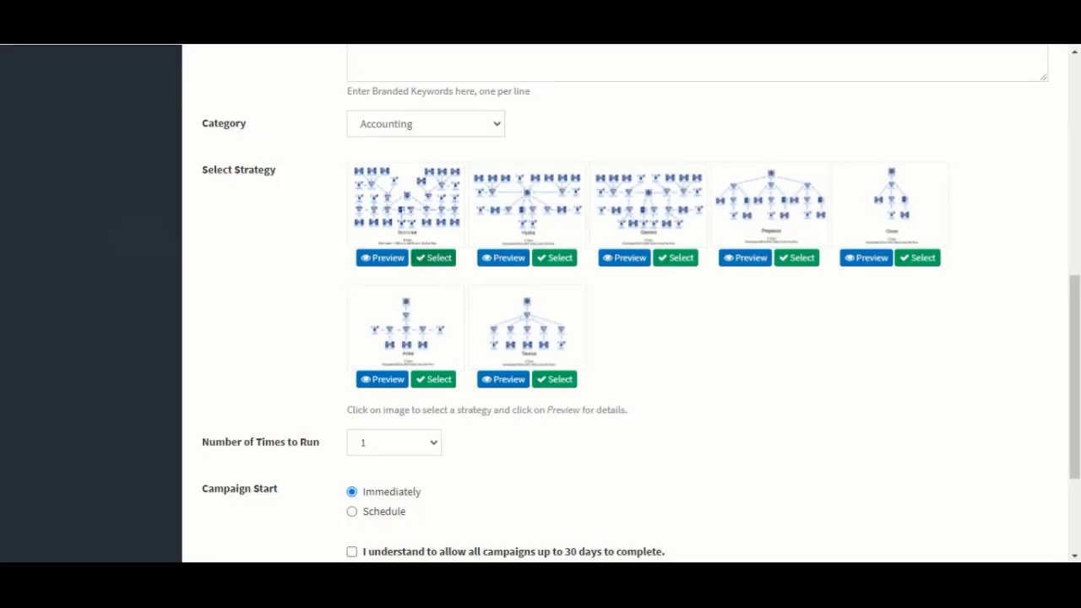
{"action": "left_click", "coordinate": [434, 257]}
Check the available options for the number of times to run the campaign
{"action": "scroll", "coordinate": [434, 257], "scroll_direction": "down", "scroll_amount": 3}
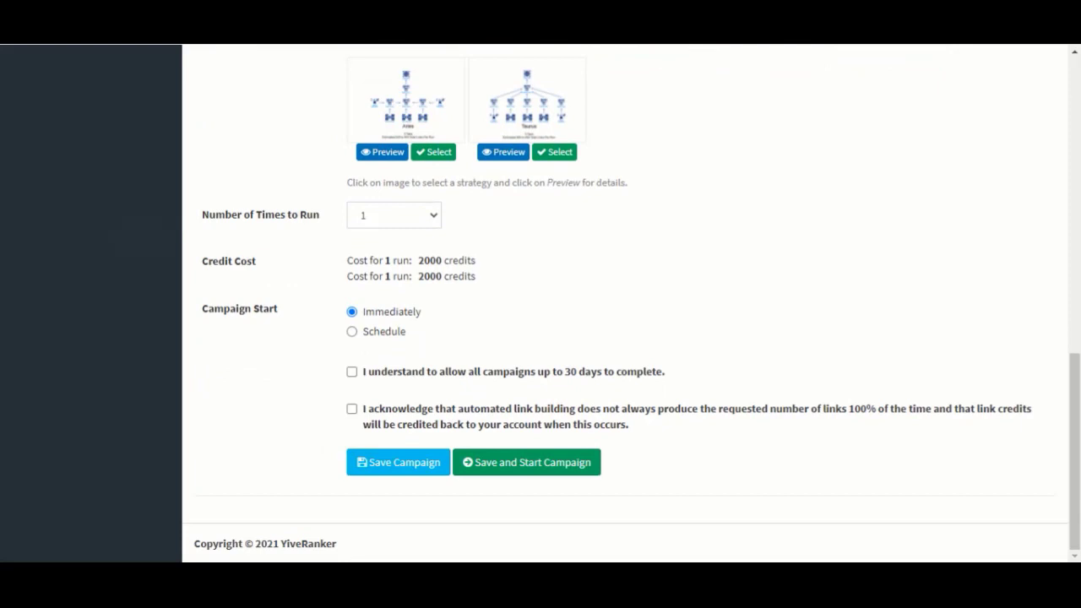
{"action": "left_click", "coordinate": [393, 215]}
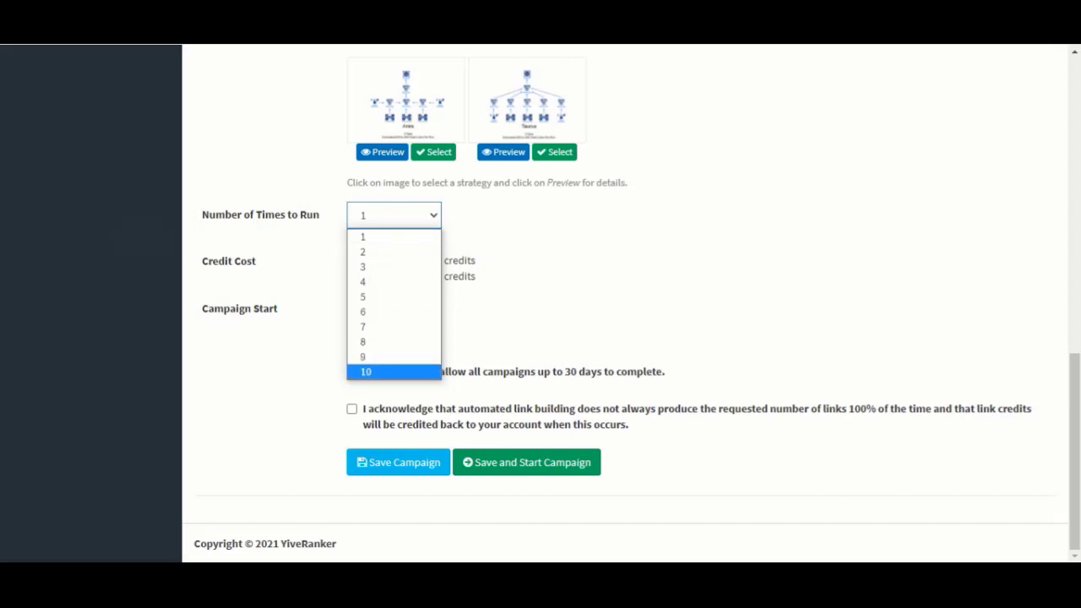
{"action": "left_click", "coordinate": [526, 325]}
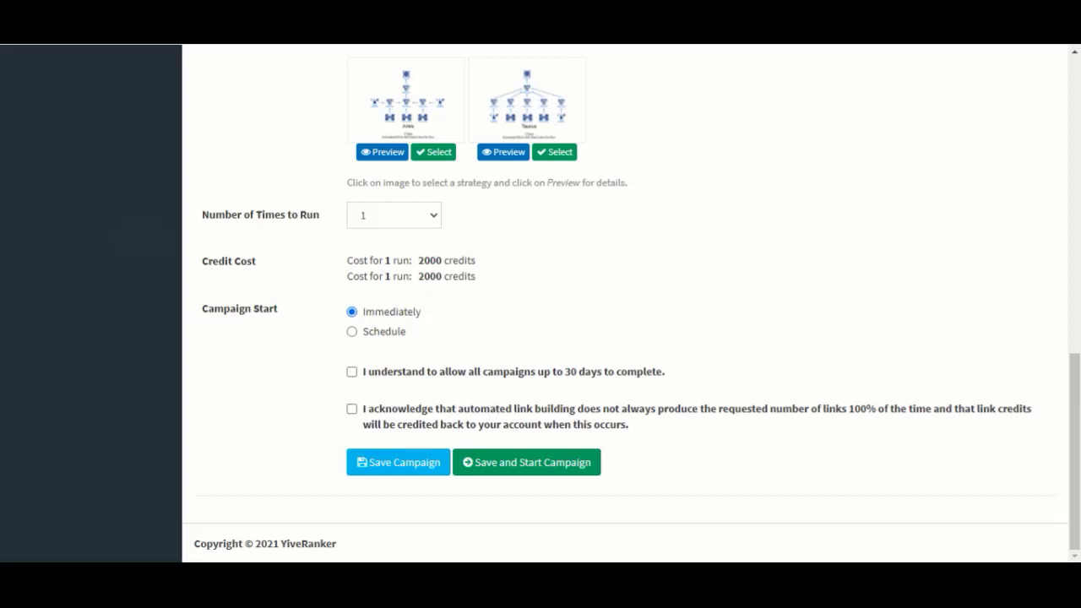
Switch the campaign start to Schedule to view its date and time picker, and set it back to Immediately
{"action": "left_click", "coordinate": [352, 332]}
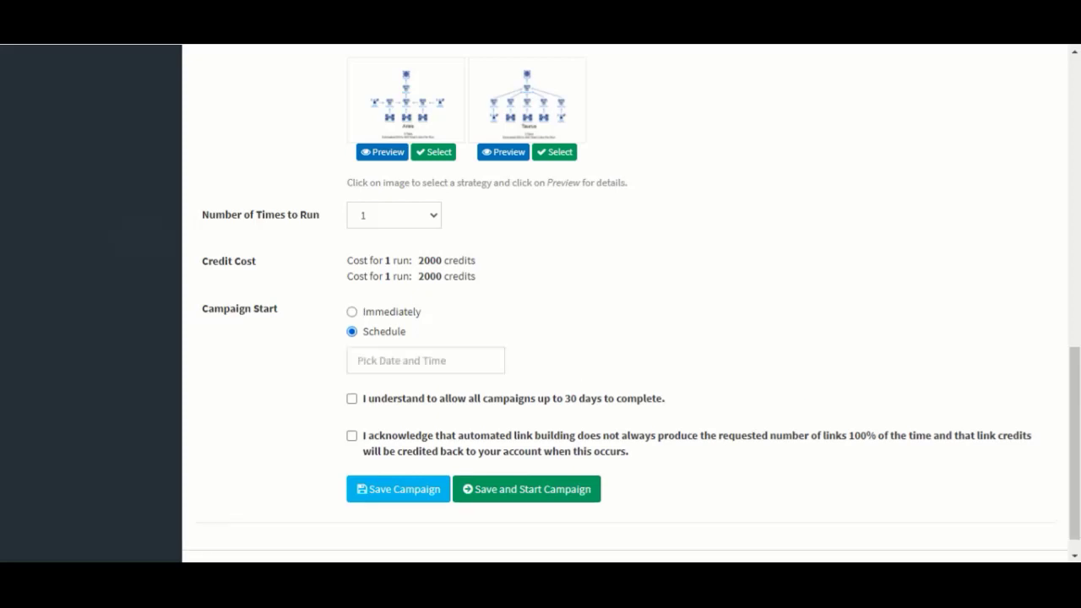
{"action": "scroll", "coordinate": [352, 332], "scroll_direction": "down", "scroll_amount": 1}
{"action": "left_click", "coordinate": [426, 333]}
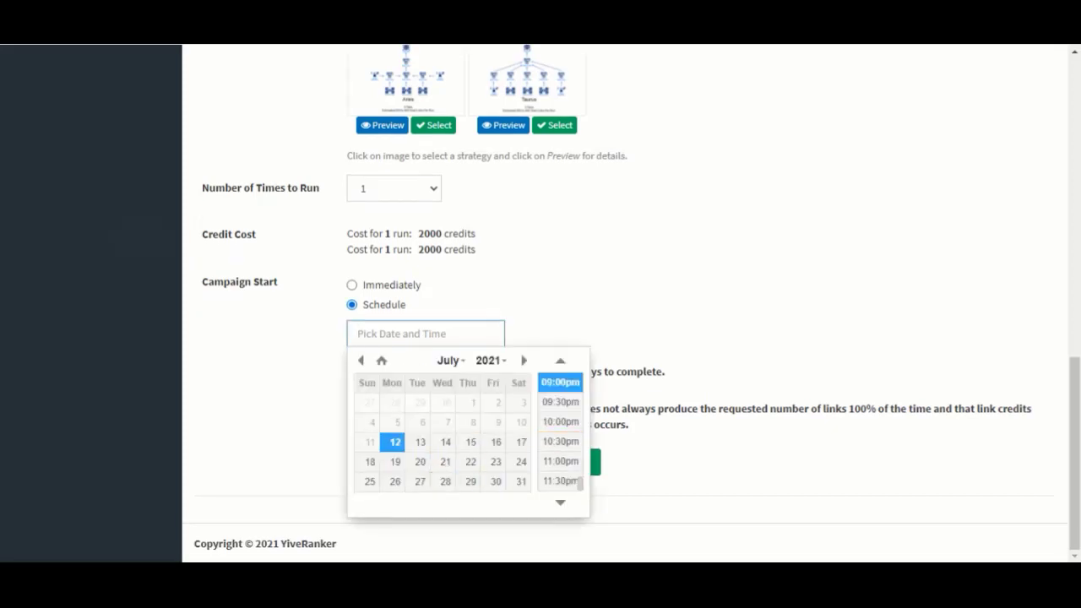
{"action": "left_click", "coordinate": [689, 321]}
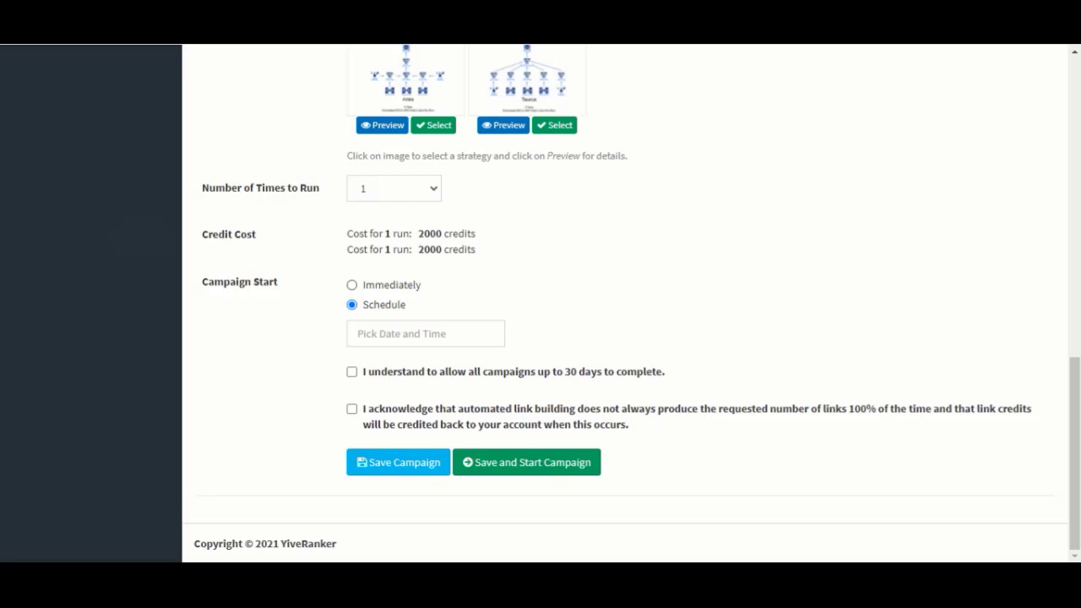
{"action": "left_click", "coordinate": [353, 286]}
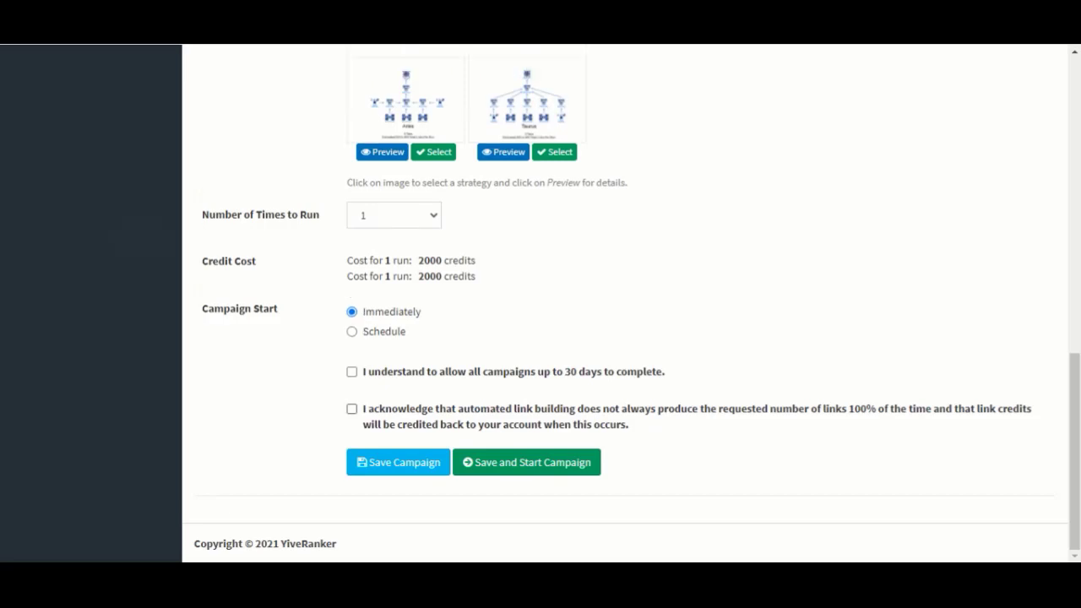
Accept both campaign acknowledgements, covering the 30-day completion time and the crediting back of unproduced links
{"action": "left_click", "coordinate": [352, 372]}
{"action": "left_click", "coordinate": [352, 409]}
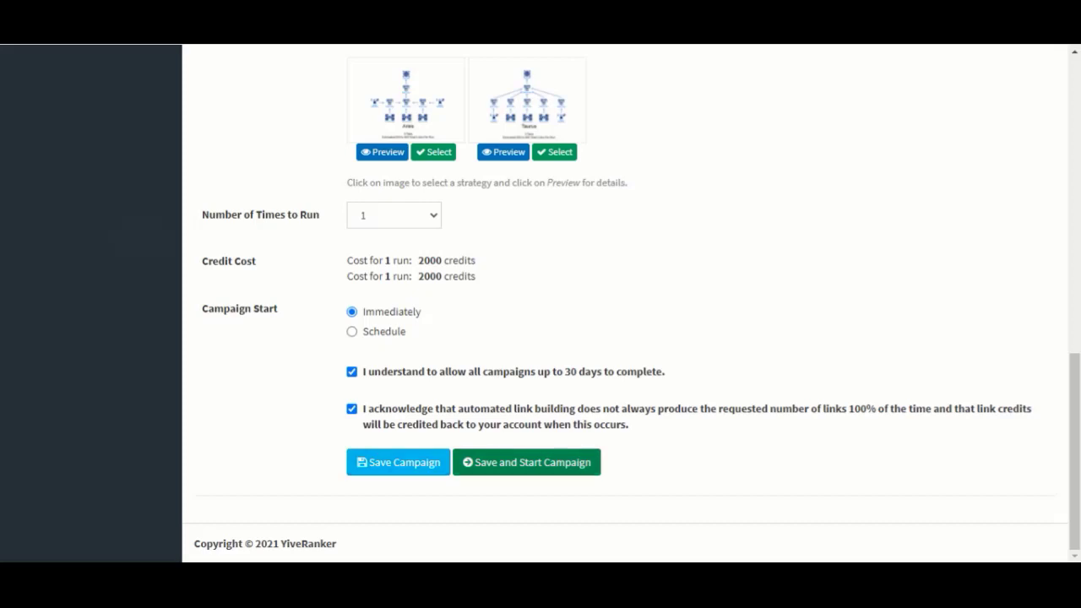
{"action": "scroll", "coordinate": [625, 304], "scroll_direction": "up", "scroll_amount": 7}
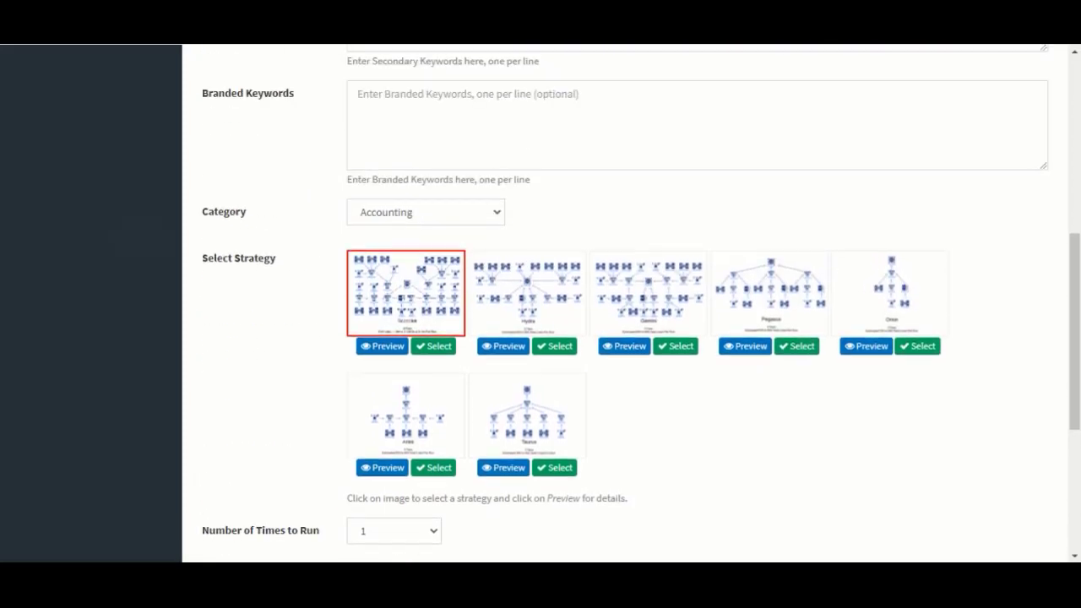
{"action": "scroll", "coordinate": [625, 304], "scroll_direction": "up", "scroll_amount": 2}
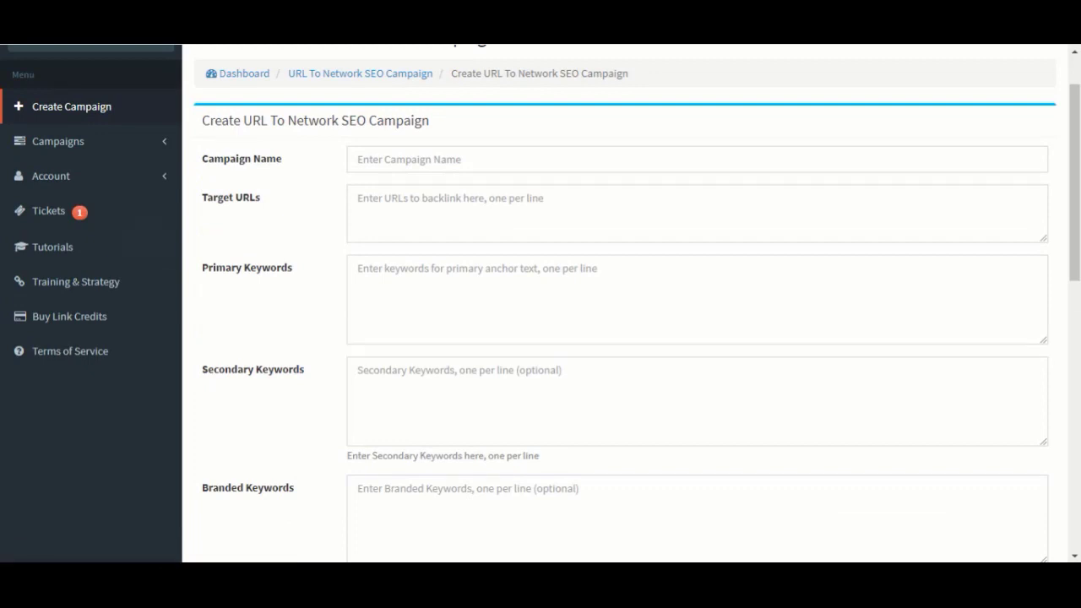
Examine the Tier 1 backlinks built for the target URL in the campaign's link list
{"action": "scroll", "coordinate": [625, 304], "scroll_direction": "down", "scroll_amount": 6}
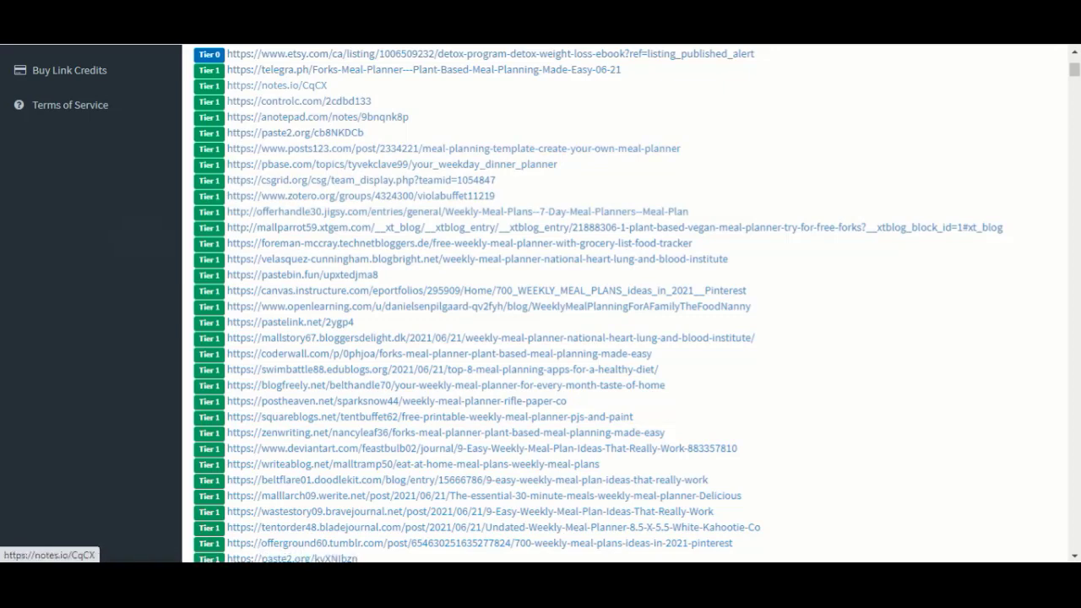
{"action": "scroll", "coordinate": [490, 287], "scroll_direction": "down", "scroll_amount": 2}
{"action": "scroll", "coordinate": [490, 287], "scroll_direction": "down", "scroll_amount": 5}
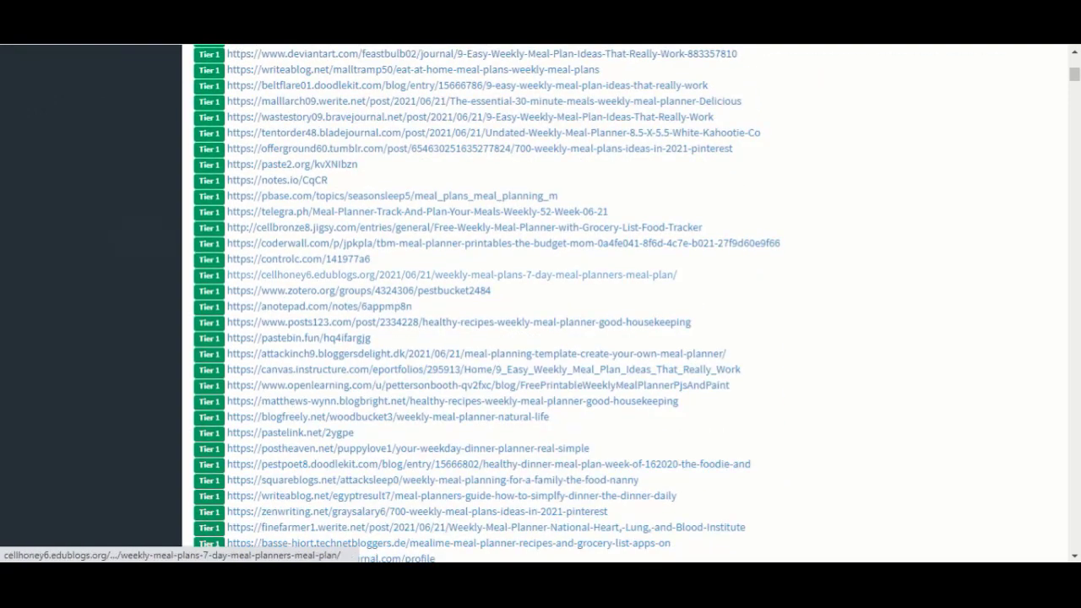
{"action": "scroll", "coordinate": [338, 274], "scroll_direction": "down", "scroll_amount": 2}
{"action": "scroll", "coordinate": [337, 275], "scroll_direction": "down", "scroll_amount": 2}
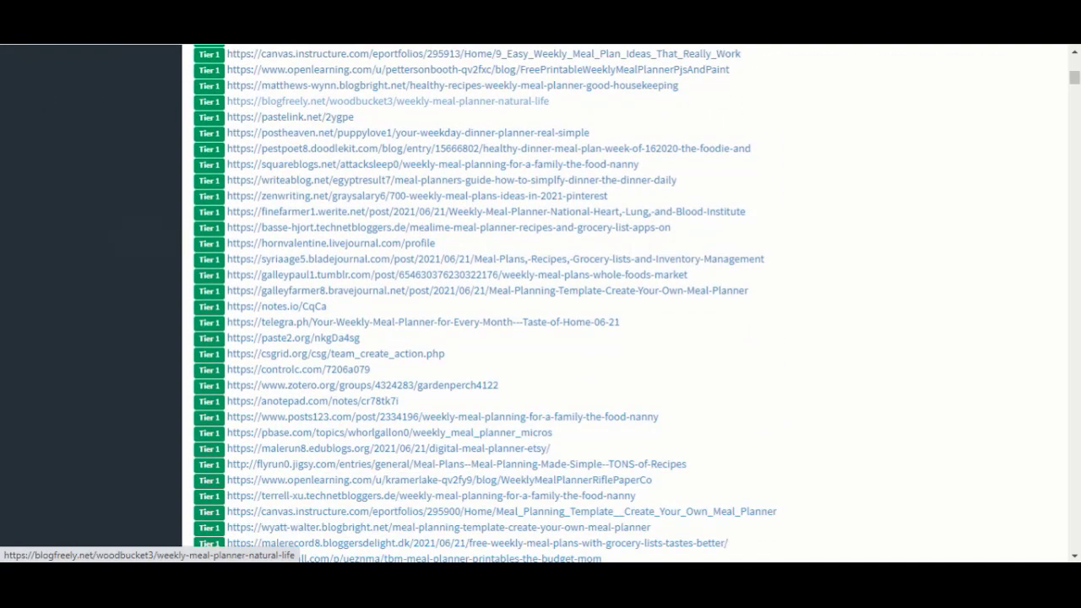
{"action": "scroll", "coordinate": [337, 227], "scroll_direction": "down", "scroll_amount": 3}
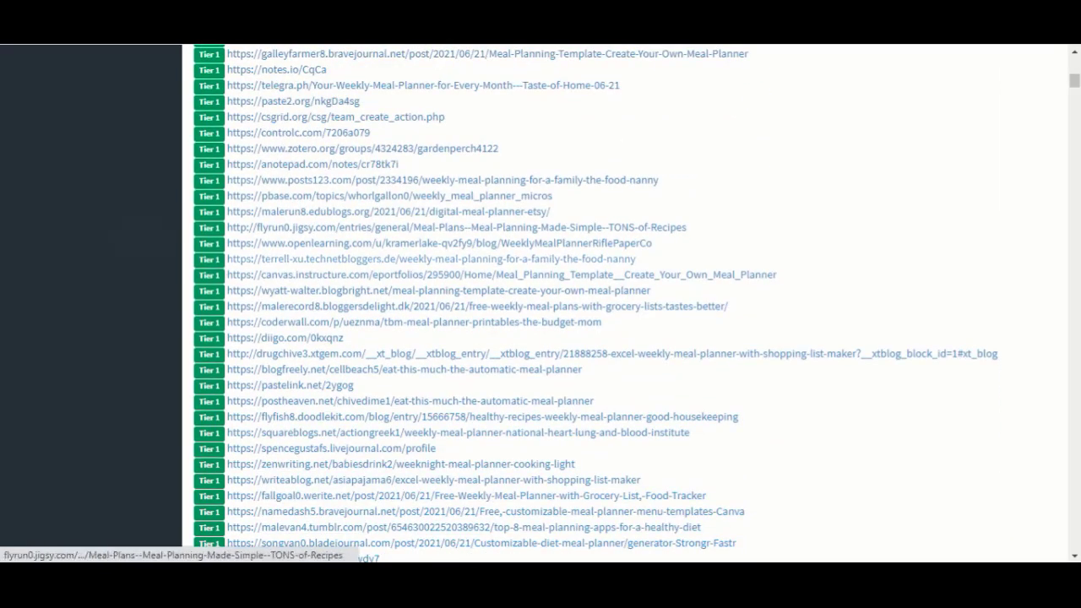
{"action": "scroll", "coordinate": [337, 227], "scroll_direction": "down", "scroll_amount": 20}
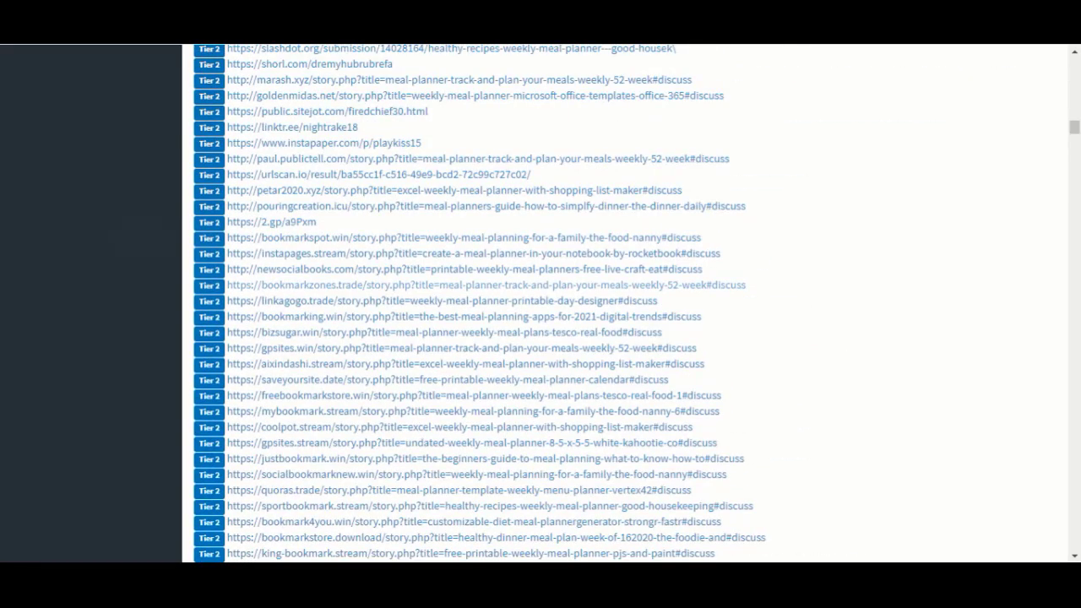
Look through the Tier 2 links in the campaign's link list, including social bookmarks and web and forum profiles
{"action": "scroll", "coordinate": [541, 304], "scroll_direction": "down", "scroll_amount": 20}
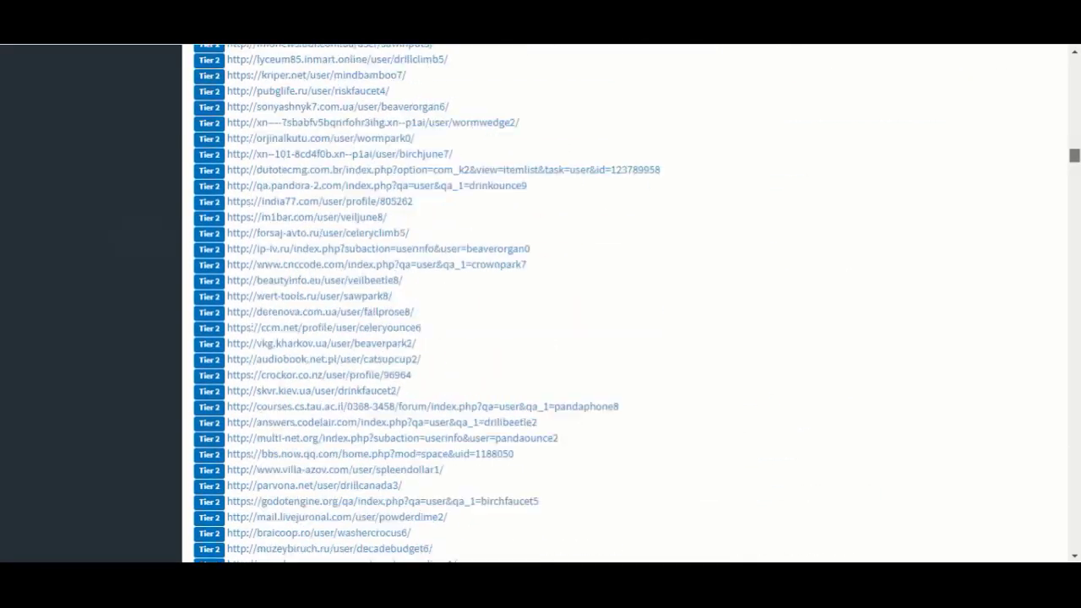
{"action": "scroll", "coordinate": [541, 304], "scroll_direction": "down", "scroll_amount": 20}
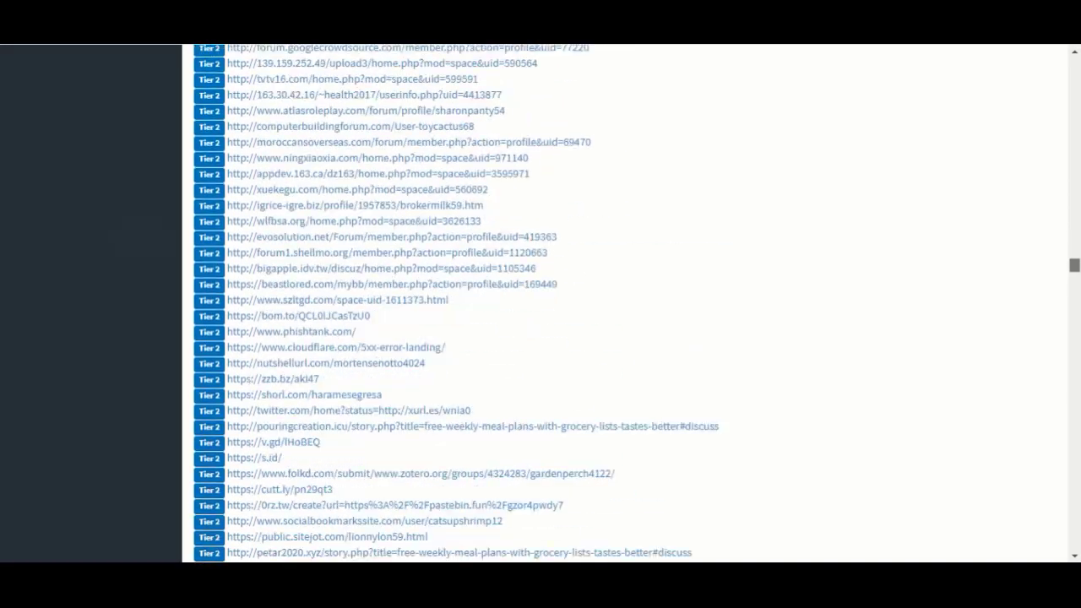
{"action": "scroll", "coordinate": [540, 303], "scroll_direction": "down", "scroll_amount": 20}
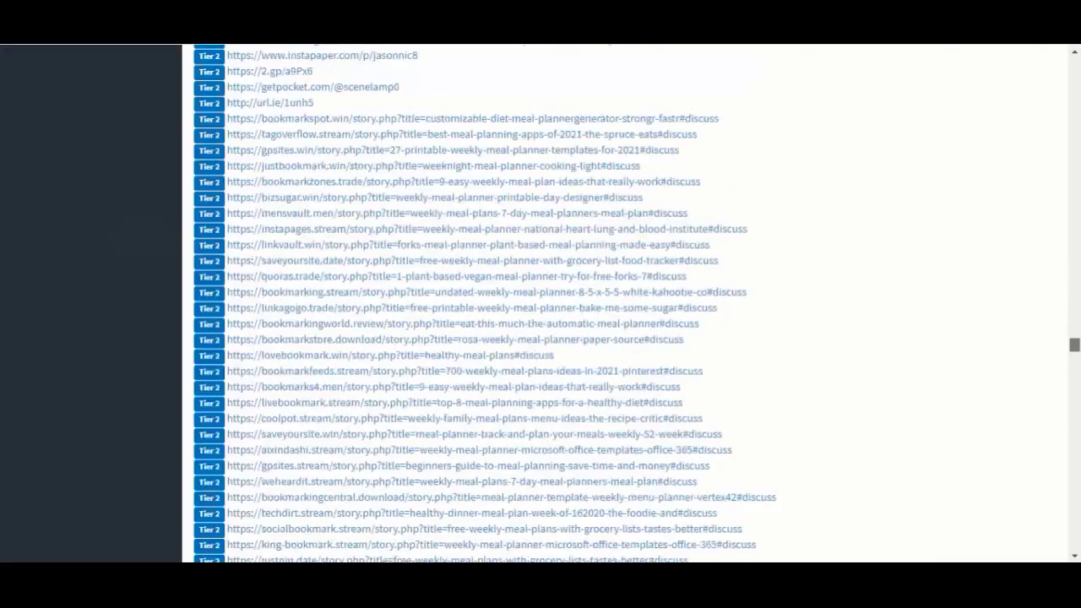
{"action": "scroll", "coordinate": [540, 304], "scroll_direction": "down", "scroll_amount": 20}
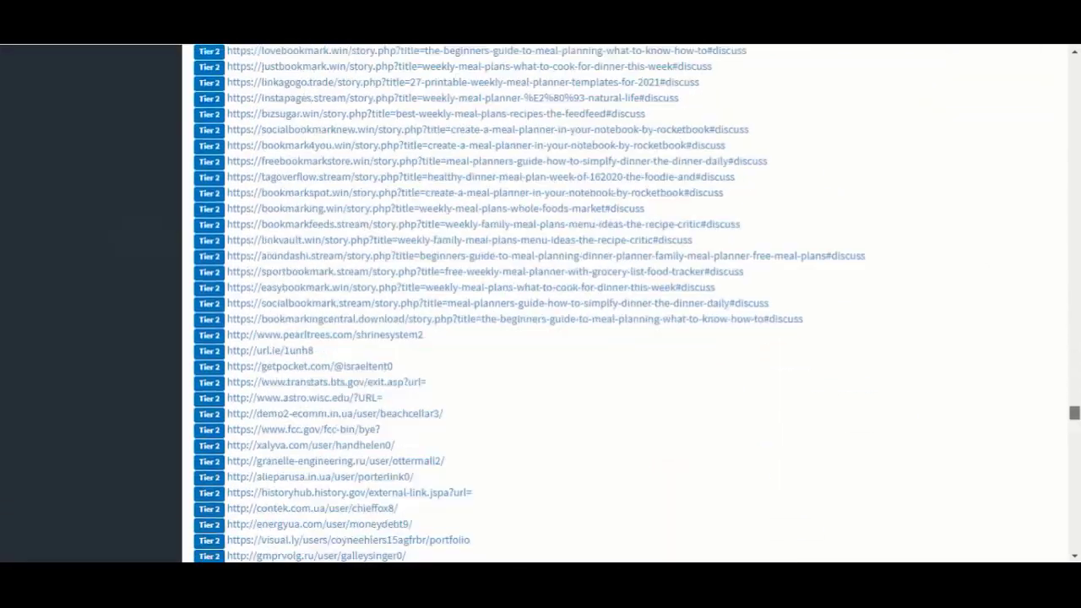
{"action": "scroll", "coordinate": [540, 304], "scroll_direction": "down", "scroll_amount": 10}
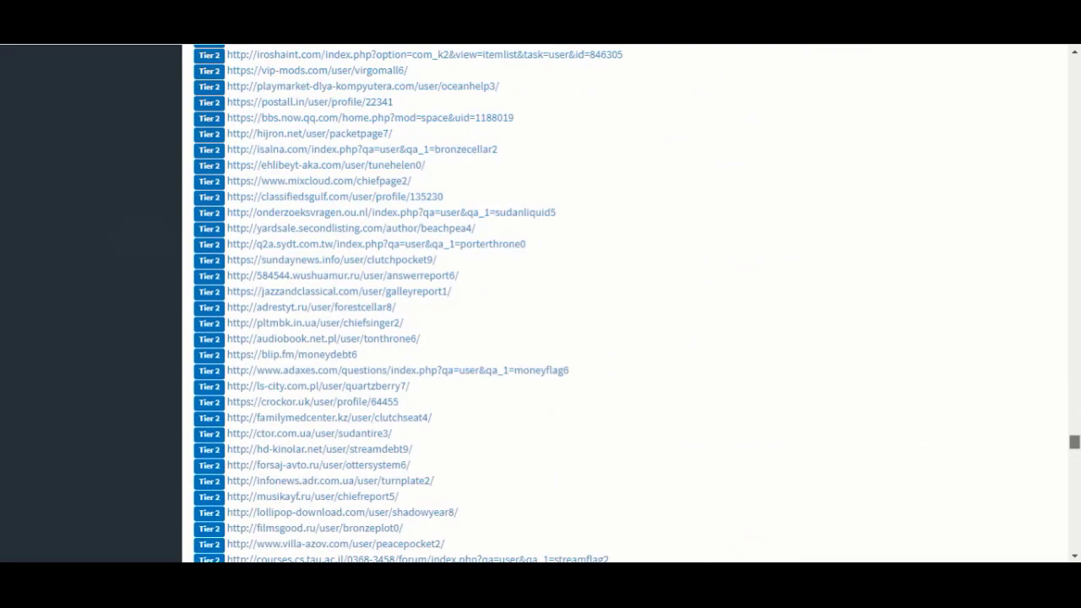
{"action": "scroll", "coordinate": [540, 304], "scroll_direction": "down", "scroll_amount": 4}
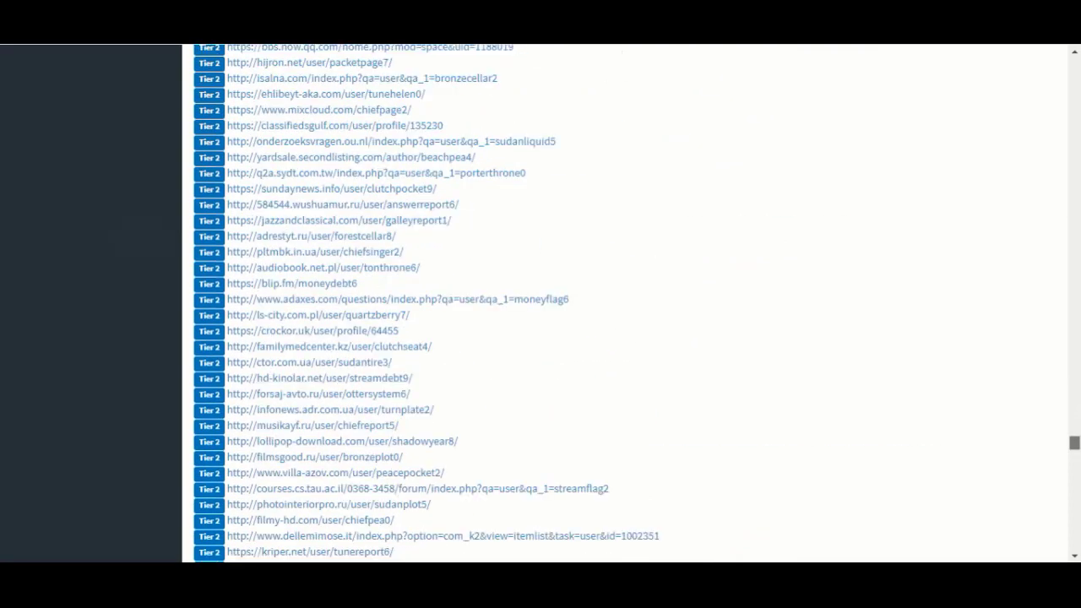
{"action": "scroll", "coordinate": [541, 303], "scroll_direction": "down", "scroll_amount": 13}
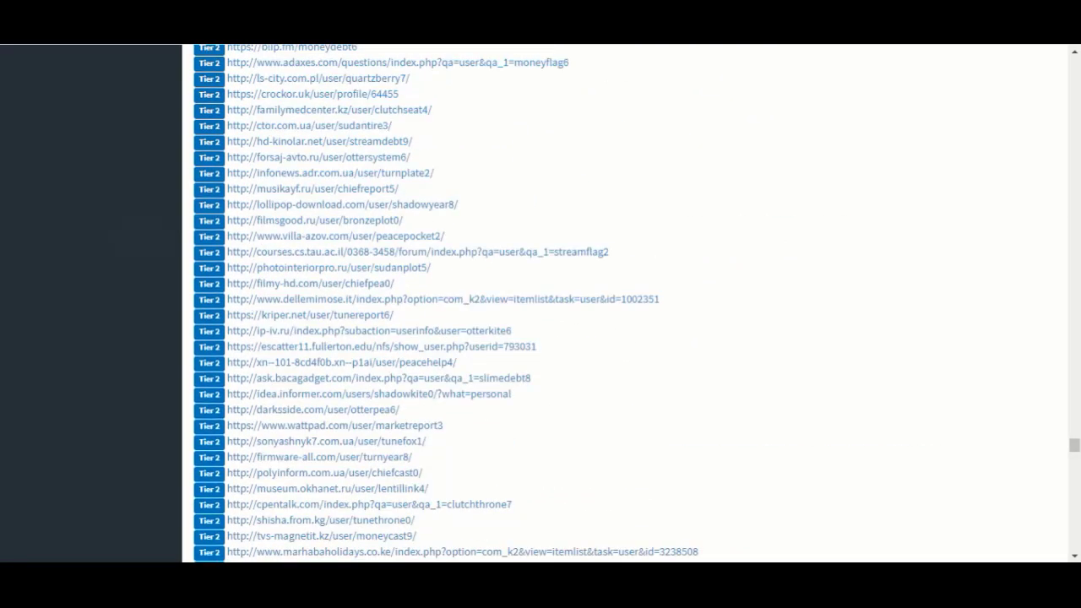
{"action": "scroll", "coordinate": [540, 303], "scroll_direction": "down", "scroll_amount": 9}
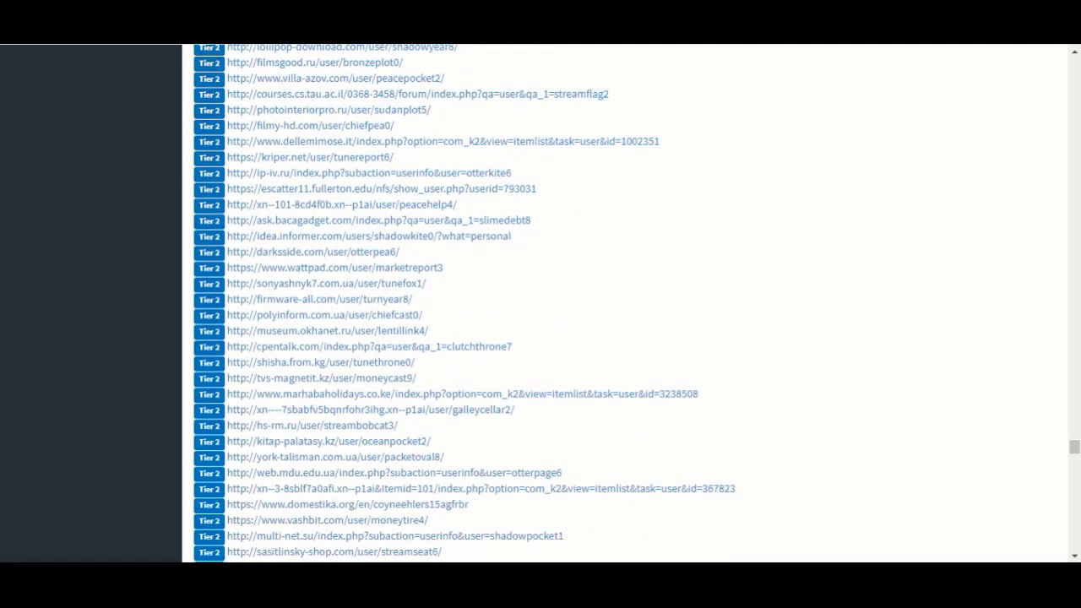
{"action": "scroll", "coordinate": [540, 304], "scroll_direction": "down", "scroll_amount": 13}
{"action": "scroll", "coordinate": [540, 304], "scroll_direction": "down", "scroll_amount": 20}
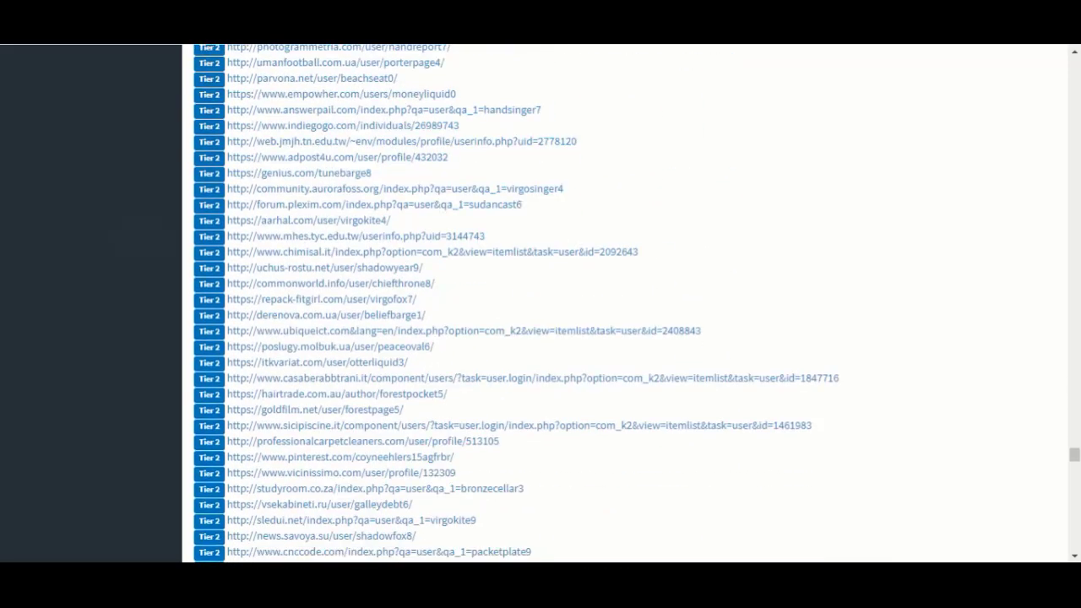
{"action": "scroll", "coordinate": [540, 304], "scroll_direction": "down", "scroll_amount": 17}
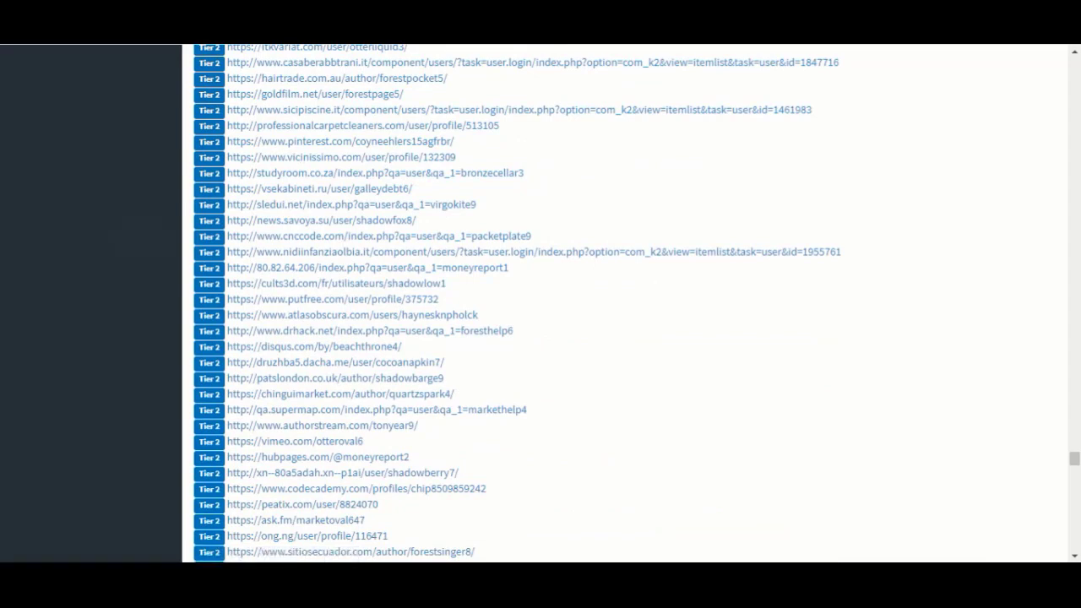
{"action": "scroll", "coordinate": [540, 303], "scroll_direction": "up", "scroll_amount": 20}
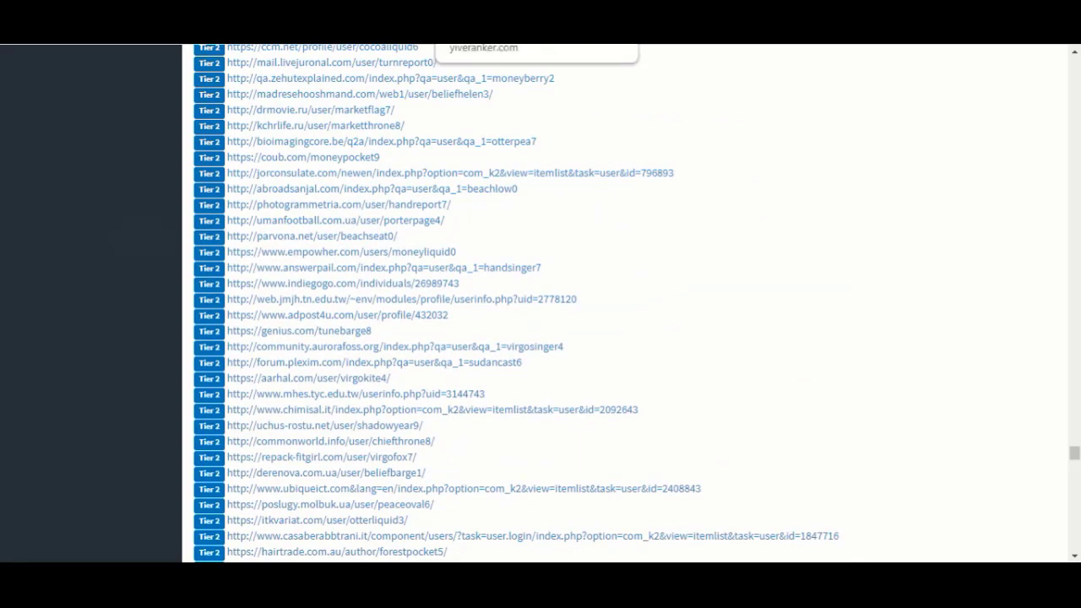
Switch to the YIVERanker sales page and review the Quick Start Plan's price, credits and refund policy
{"action": "left_click", "coordinate": [485, 12]}
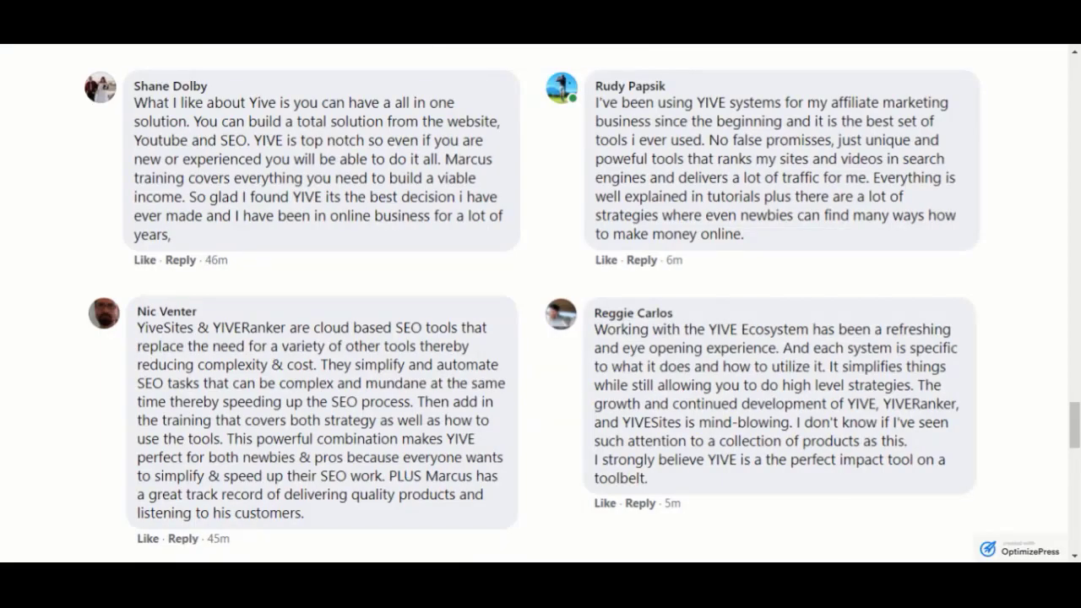
{"action": "scroll", "coordinate": [541, 304], "scroll_direction": "down", "scroll_amount": 9}
{"action": "scroll", "coordinate": [540, 304], "scroll_direction": "down", "scroll_amount": 5}
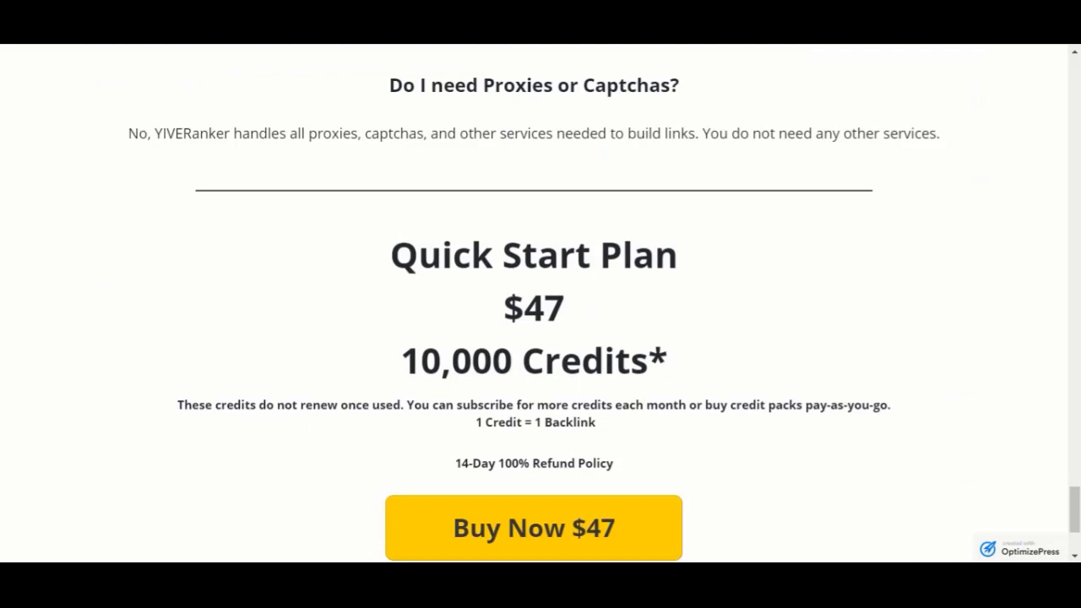
{"action": "scroll", "coordinate": [540, 304], "scroll_direction": "down", "scroll_amount": 1}
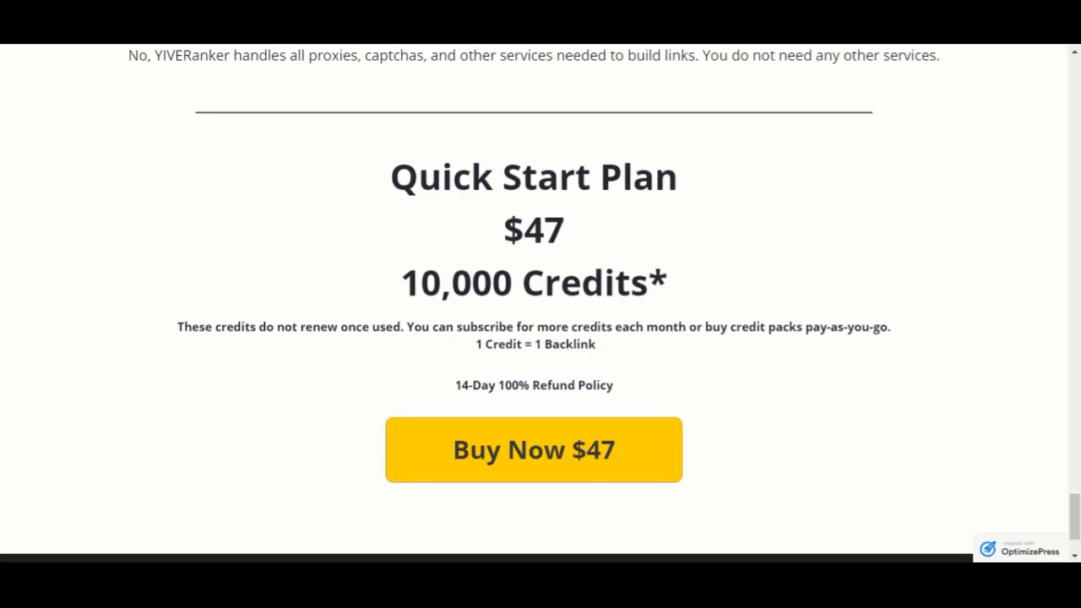
{"action": "scroll", "coordinate": [540, 304], "scroll_direction": "down", "scroll_amount": 1}
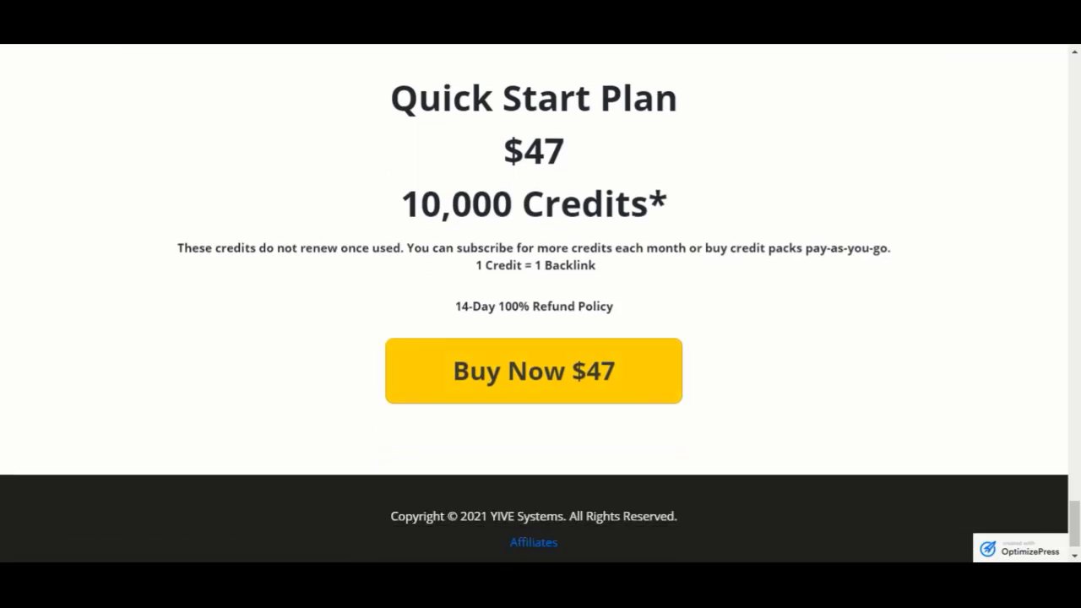
{"action": "scroll", "coordinate": [540, 304], "scroll_direction": "up", "scroll_amount": 1}
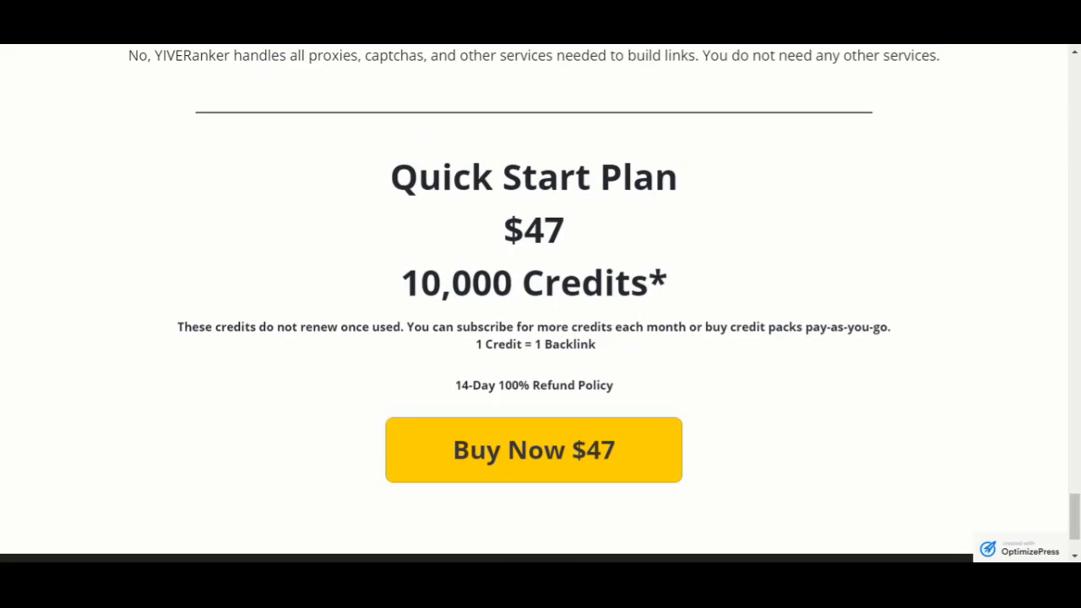
Find the link-building strategies section on the sales page and view the Scorpius and Pegasus diagrams
{"action": "scroll", "coordinate": [540, 304], "scroll_direction": "up", "scroll_amount": 3}
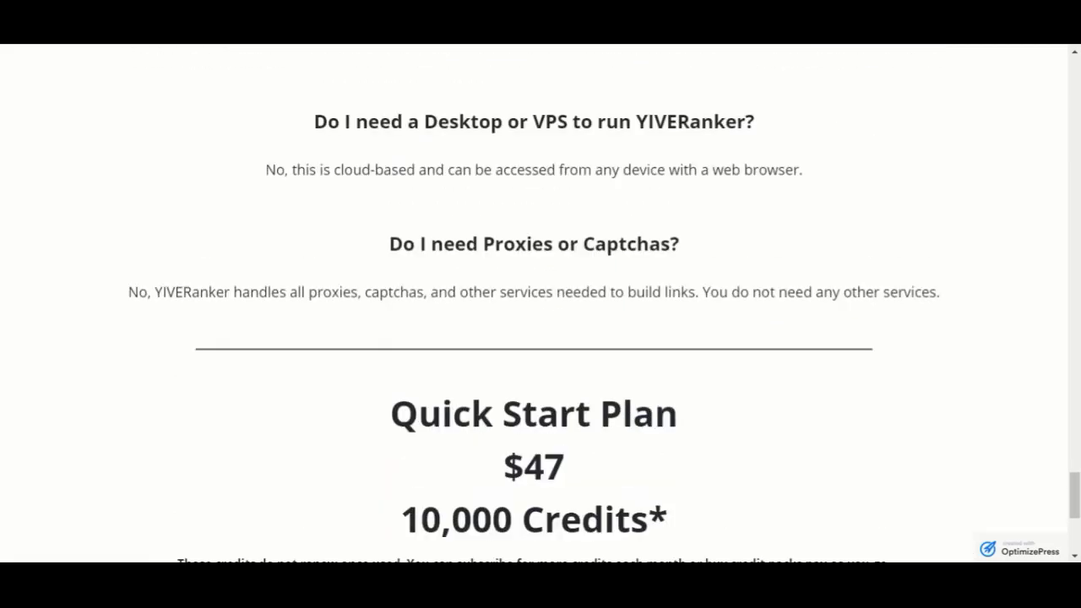
{"action": "scroll", "coordinate": [541, 304], "scroll_direction": "up", "scroll_amount": 20}
{"action": "scroll", "coordinate": [540, 304], "scroll_direction": "down", "scroll_amount": 1}
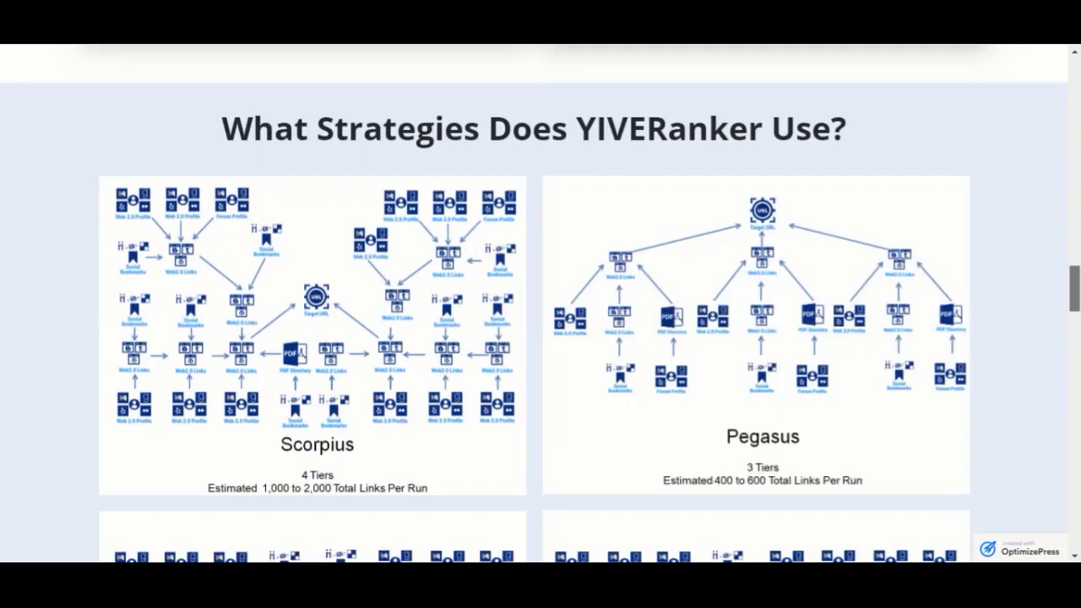